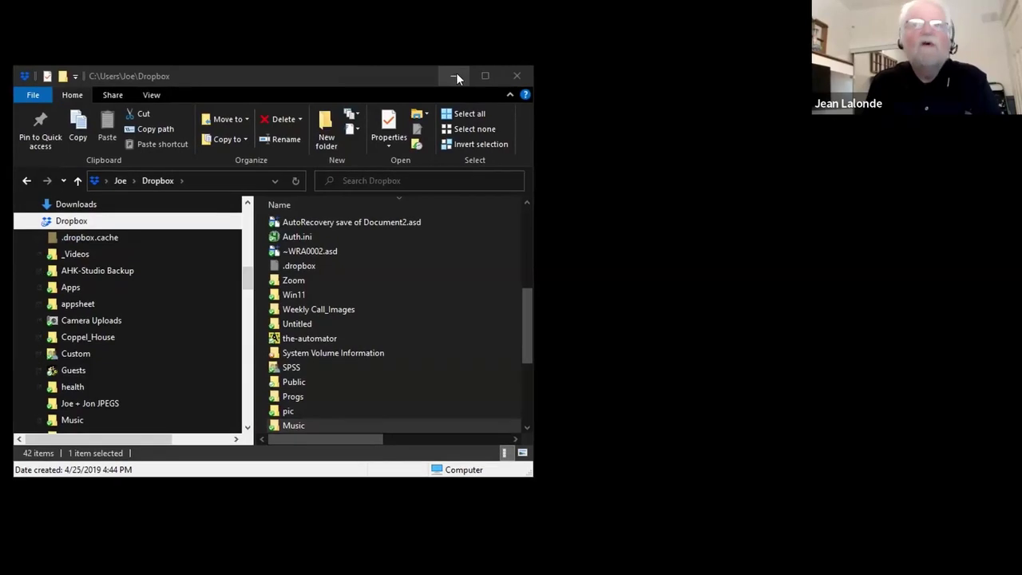
- Restore the default icon of the Mobile stuff group favorite, save the change, and view the updated popup menu
{"action": "left_click", "coordinate": [454, 76]}
{"action": "middle_click", "coordinate": [221, 112]}
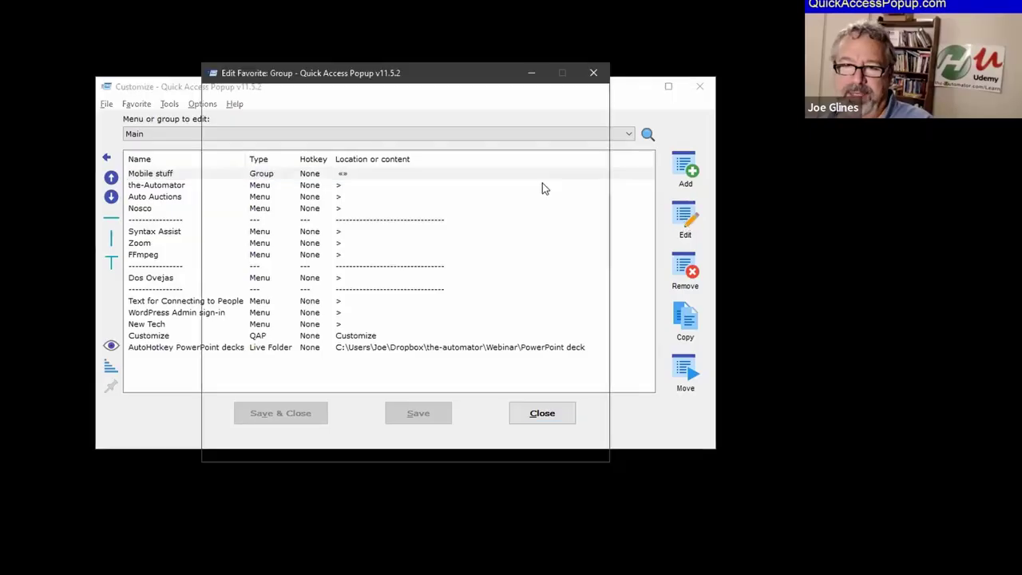
{"action": "key", "text": "ctrl+Tab"}
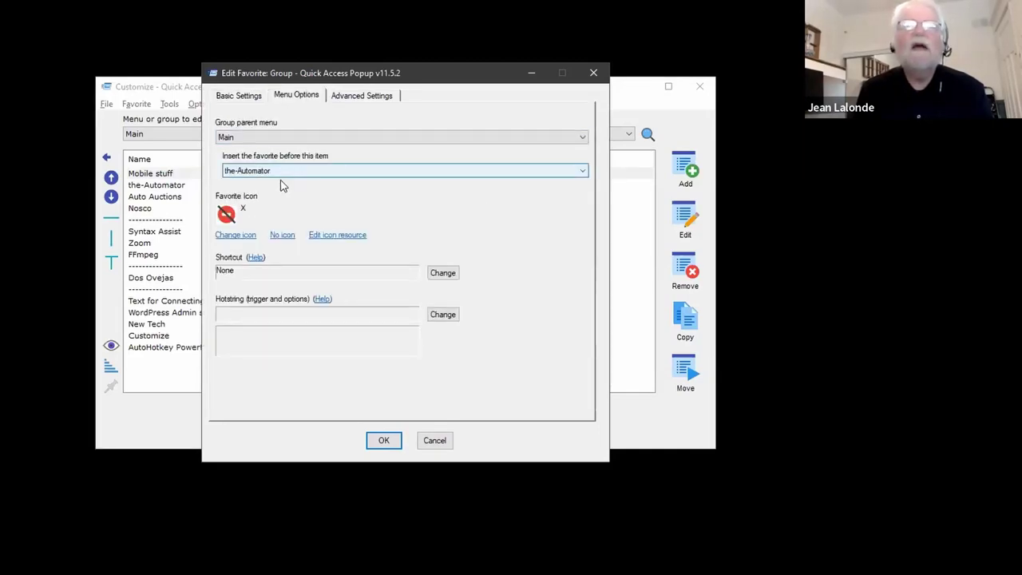
{"action": "left_click", "coordinate": [244, 209]}
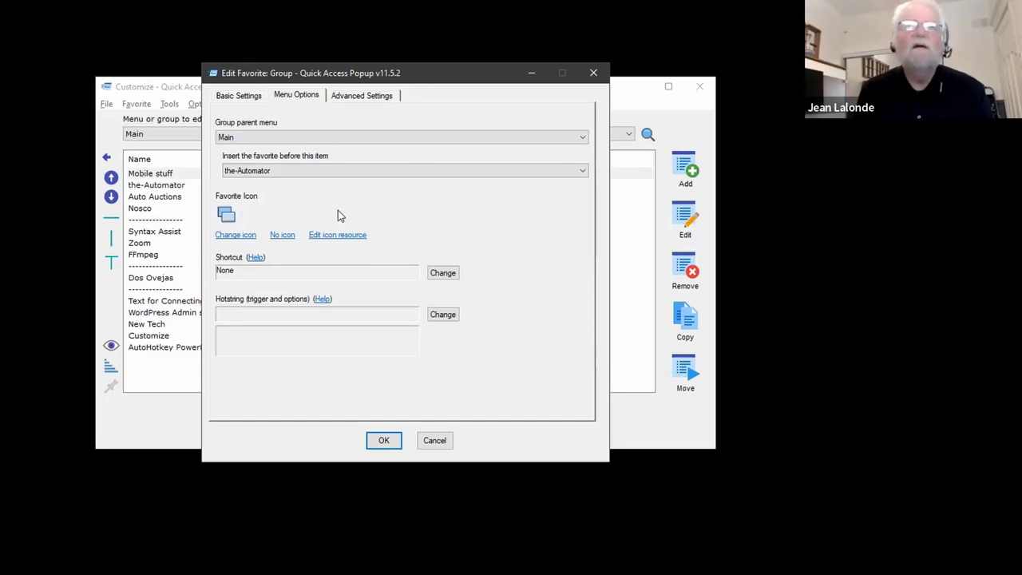
{"action": "left_click", "coordinate": [386, 438]}
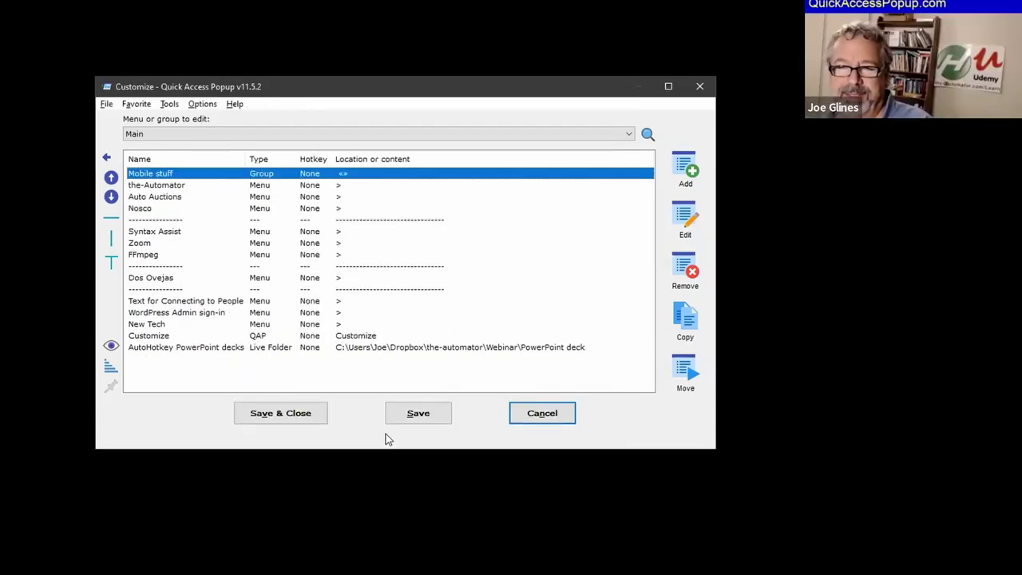
{"action": "left_click", "coordinate": [430, 421]}
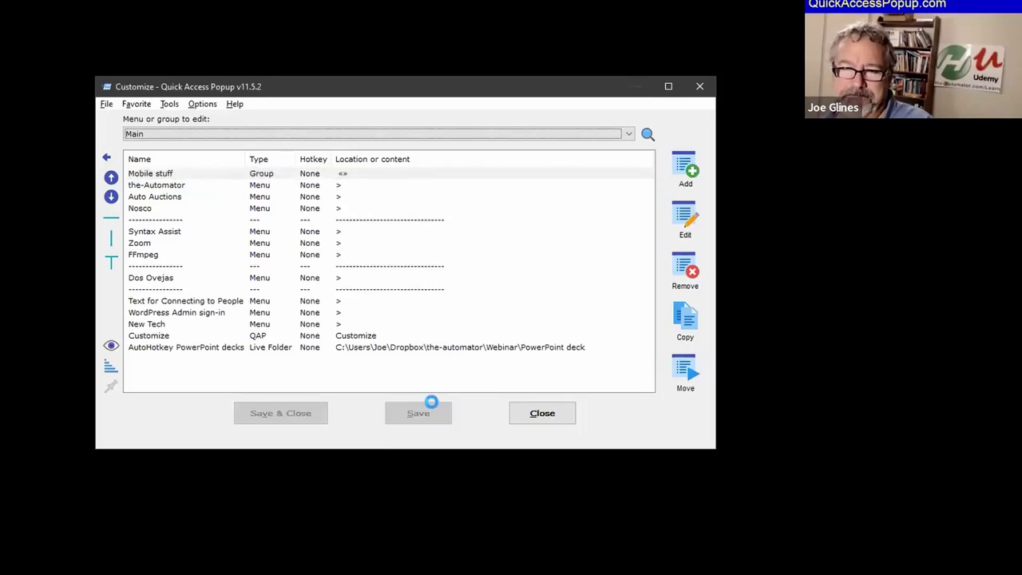
{"action": "left_click", "coordinate": [550, 415]}
{"action": "middle_click", "coordinate": [316, 184]}
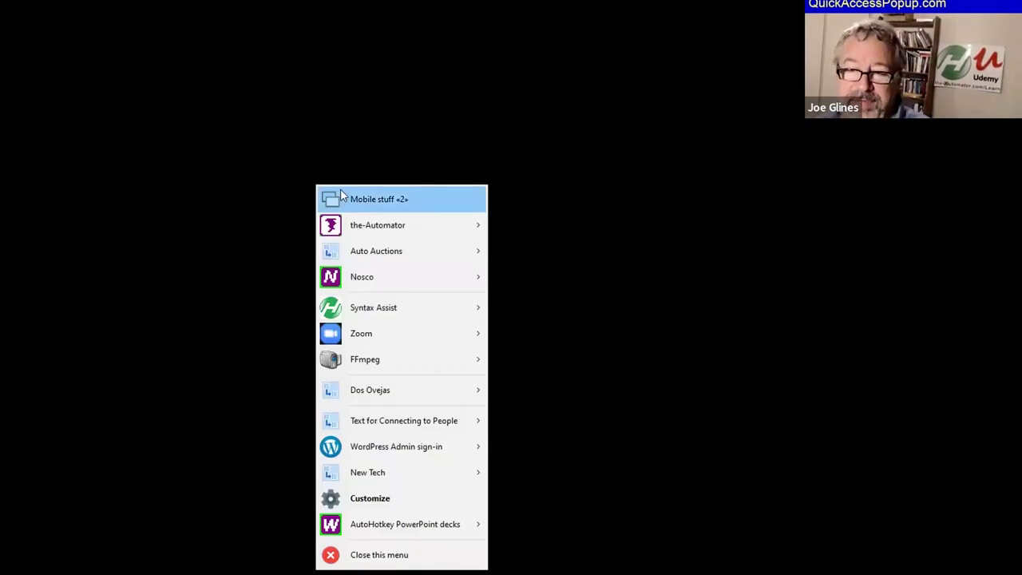
{"action": "mouse_move", "coordinate": [353, 230]}
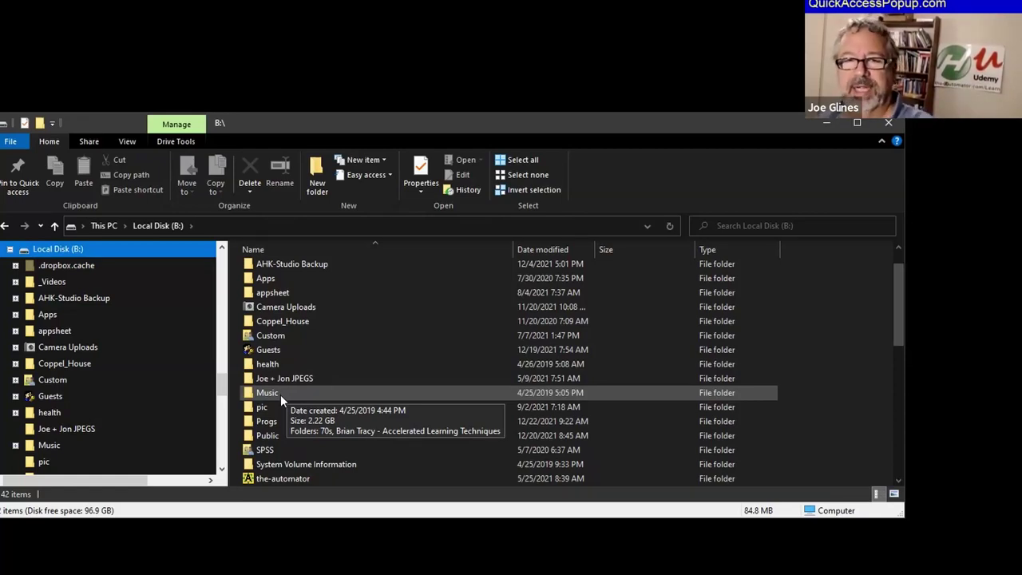
- Start adding the Music folder from drive B: as a Quick Access Popup favorite
{"action": "left_click", "coordinate": [280, 394]}
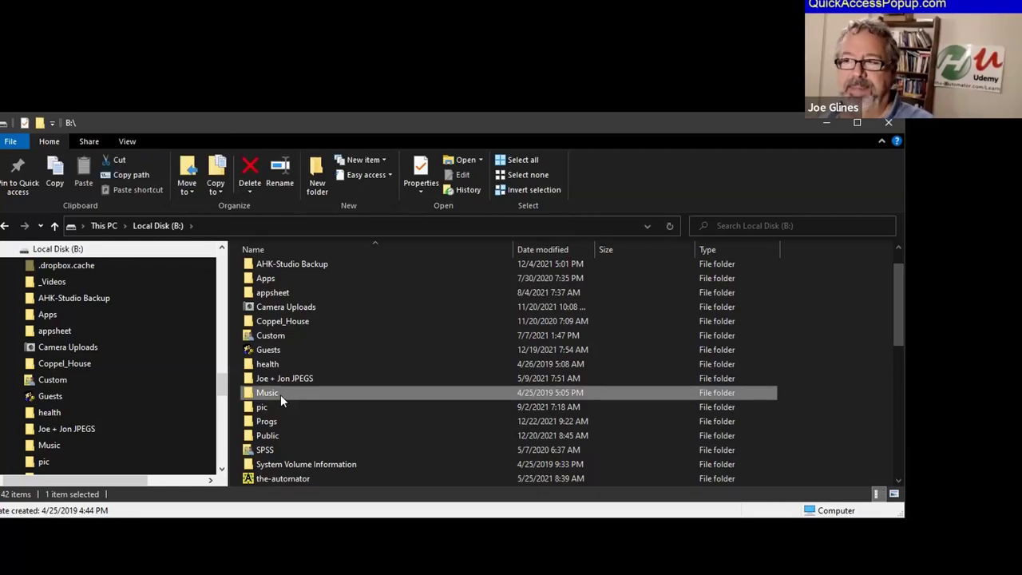
{"action": "right_click", "coordinate": [280, 395]}
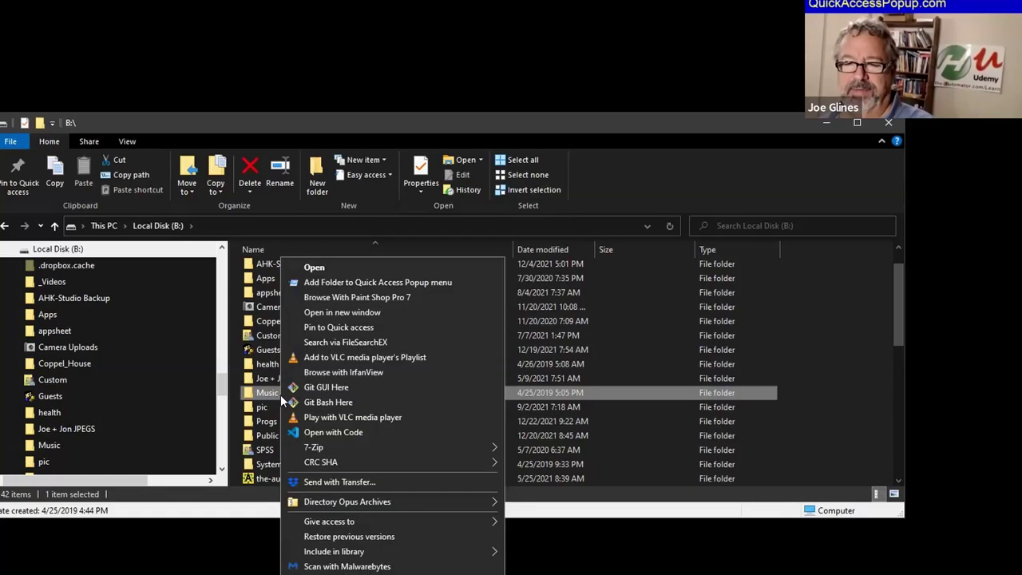
{"action": "left_click", "coordinate": [356, 283]}
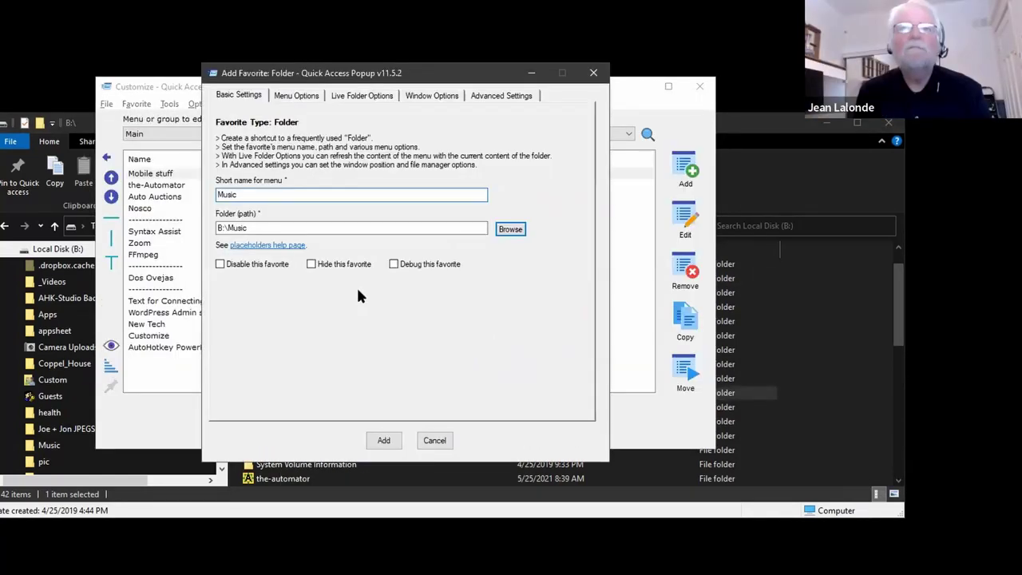
- Change the new Music favorite's icon to the yellow folder with a music note
{"action": "left_click", "coordinate": [299, 96]}
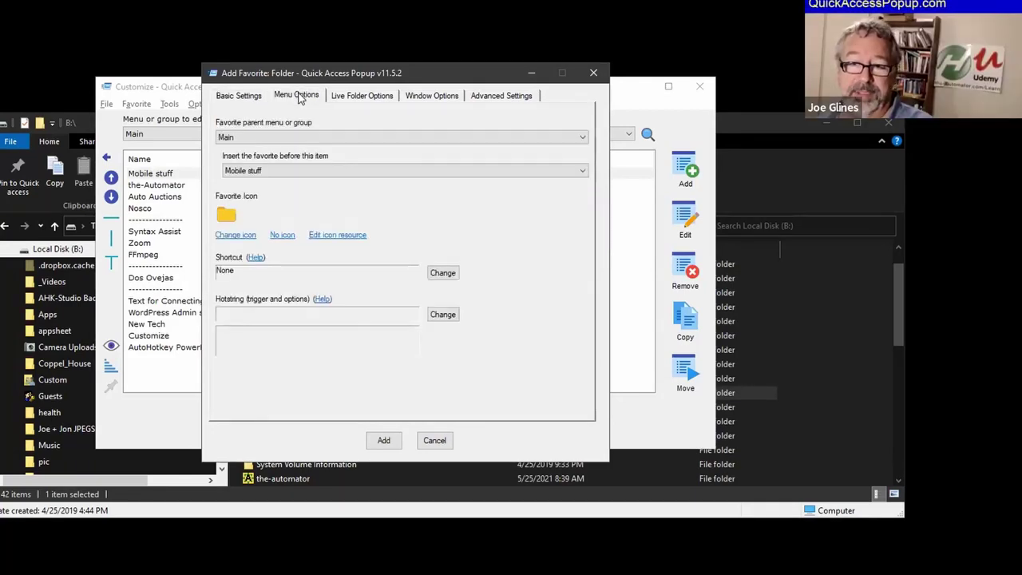
{"action": "left_click", "coordinate": [243, 236]}
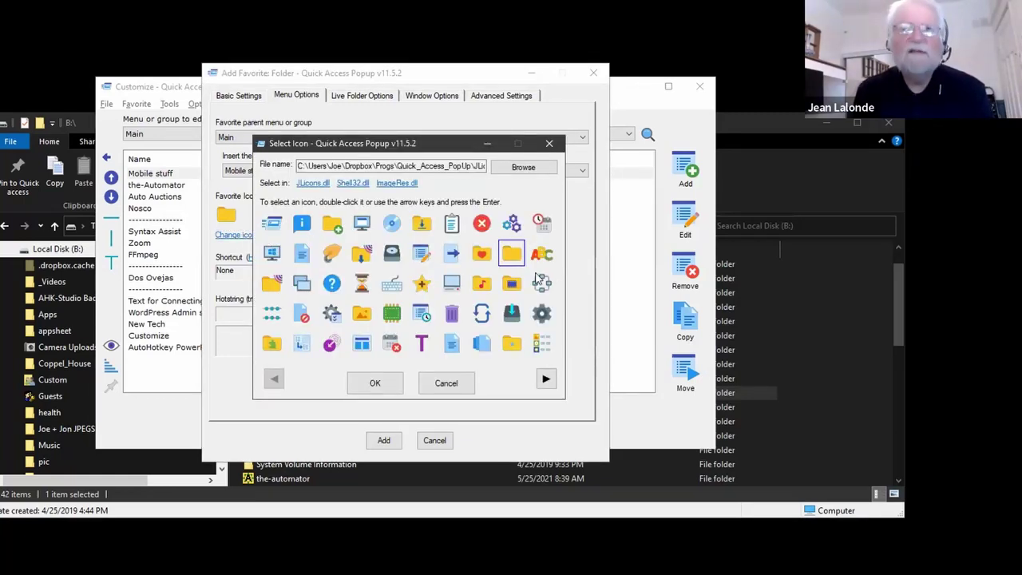
{"action": "left_click", "coordinate": [546, 379]}
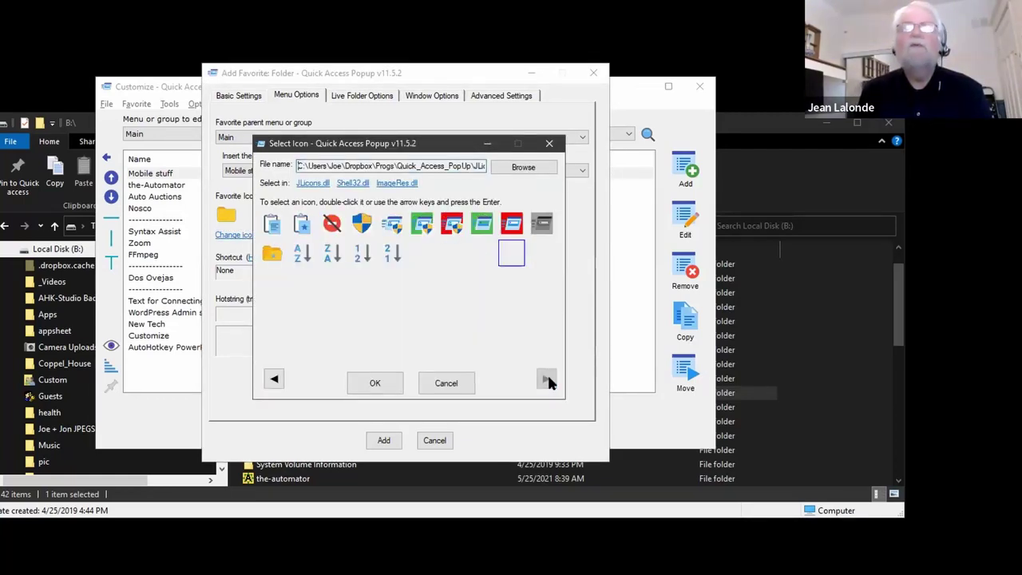
{"action": "left_click", "coordinate": [274, 381]}
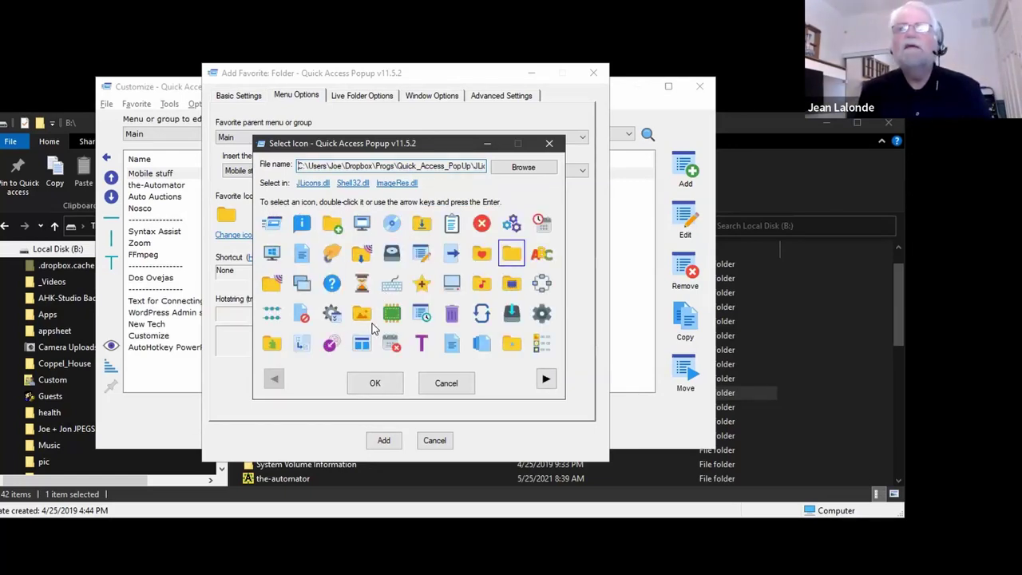
{"action": "left_click", "coordinate": [483, 285]}
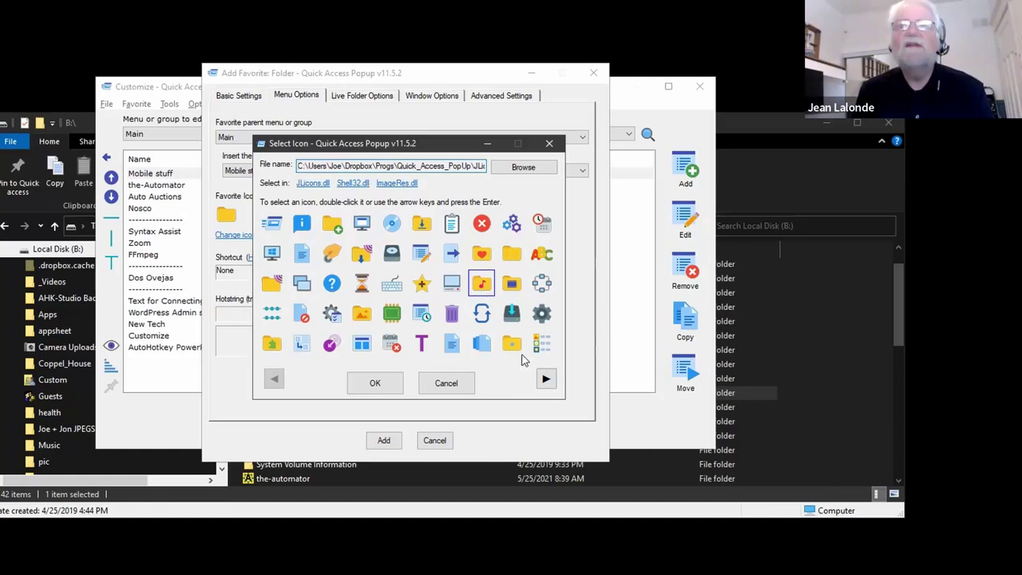
{"action": "left_click", "coordinate": [375, 385]}
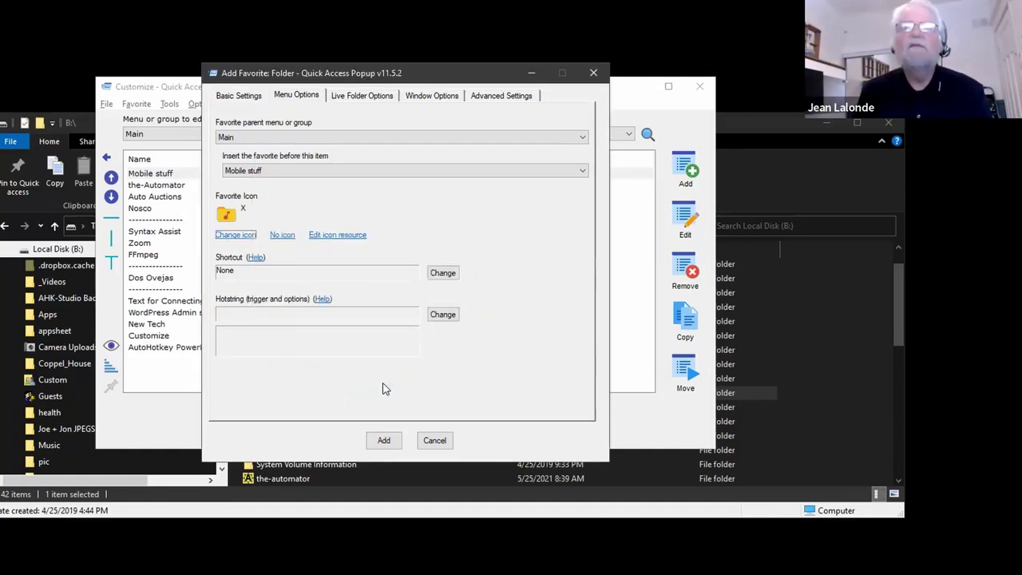
- Add the Music favorite to the Main menu before Mobile stuff, save it, and display the popup menu
{"action": "left_click", "coordinate": [393, 449]}
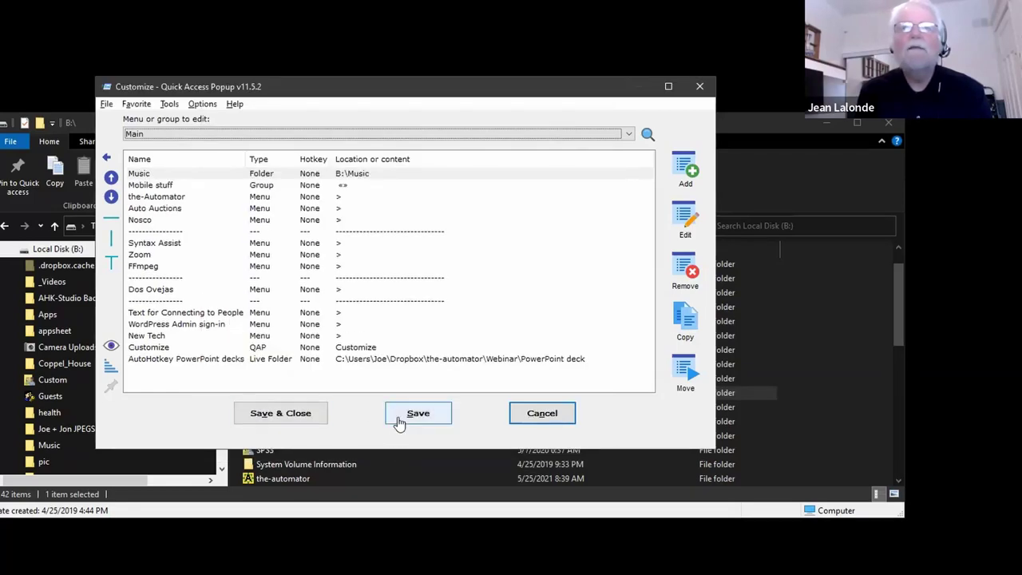
{"action": "left_click", "coordinate": [415, 419]}
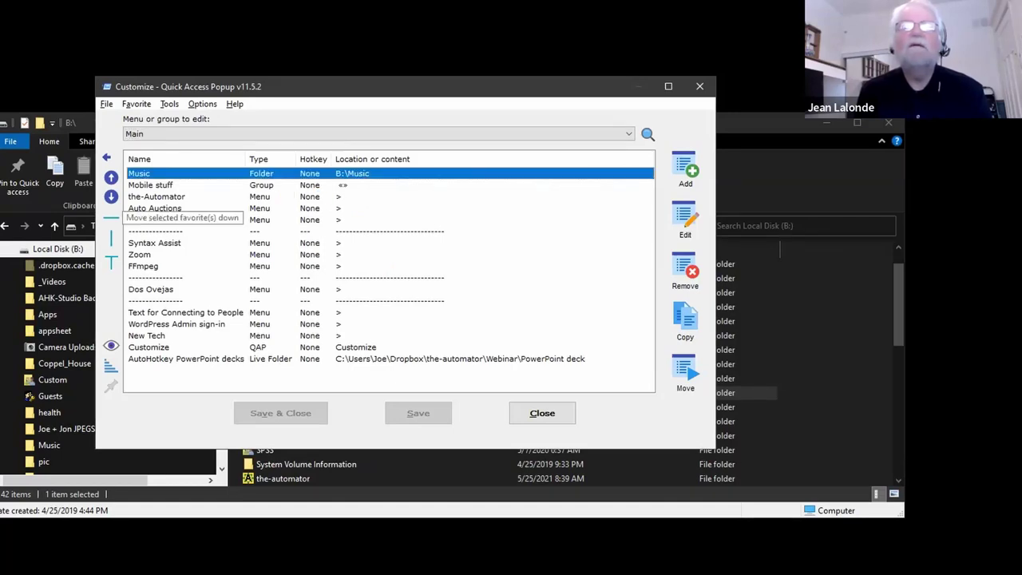
{"action": "key", "text": "super+w"}
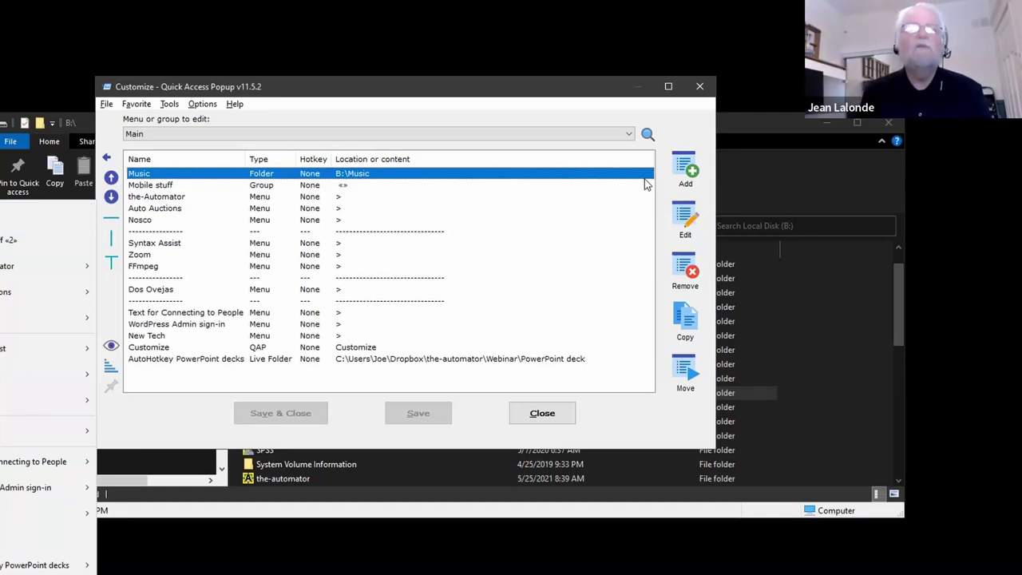
- Open the Music favorite's icon selection for editing and show the icons available in Shell32.dll
{"action": "left_click", "coordinate": [685, 217]}
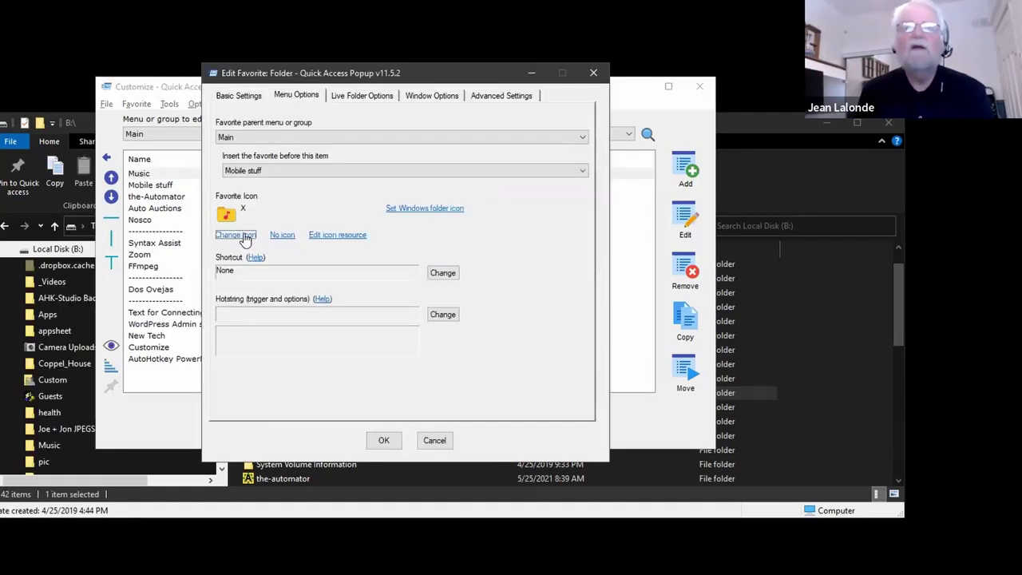
{"action": "left_click", "coordinate": [231, 234]}
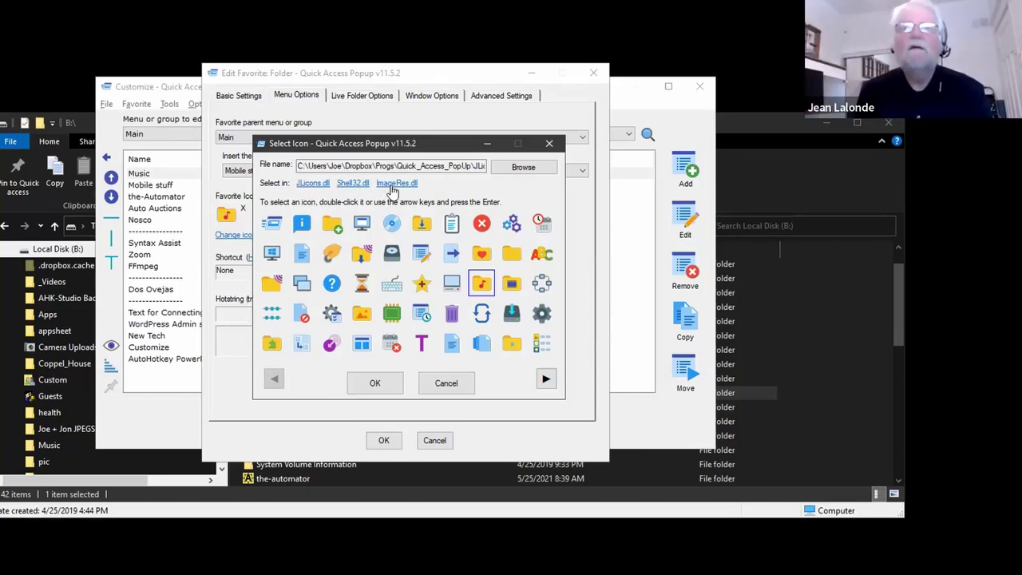
{"action": "left_click", "coordinate": [351, 183]}
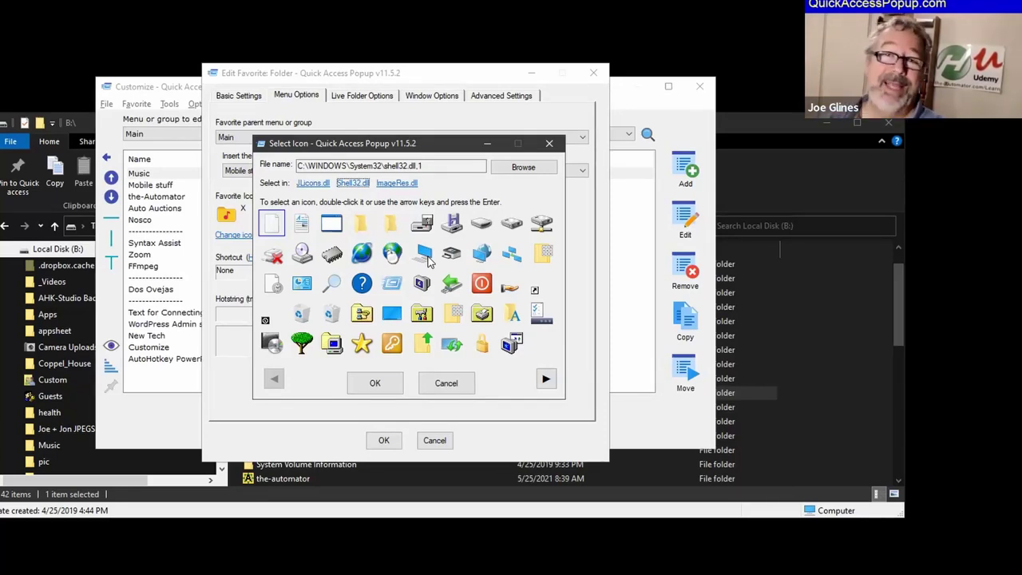
- Browse for an icon file in the Dropbox Progs\AutoHotkey_L\Icons folder and widen the file list
{"action": "left_click", "coordinate": [540, 167]}
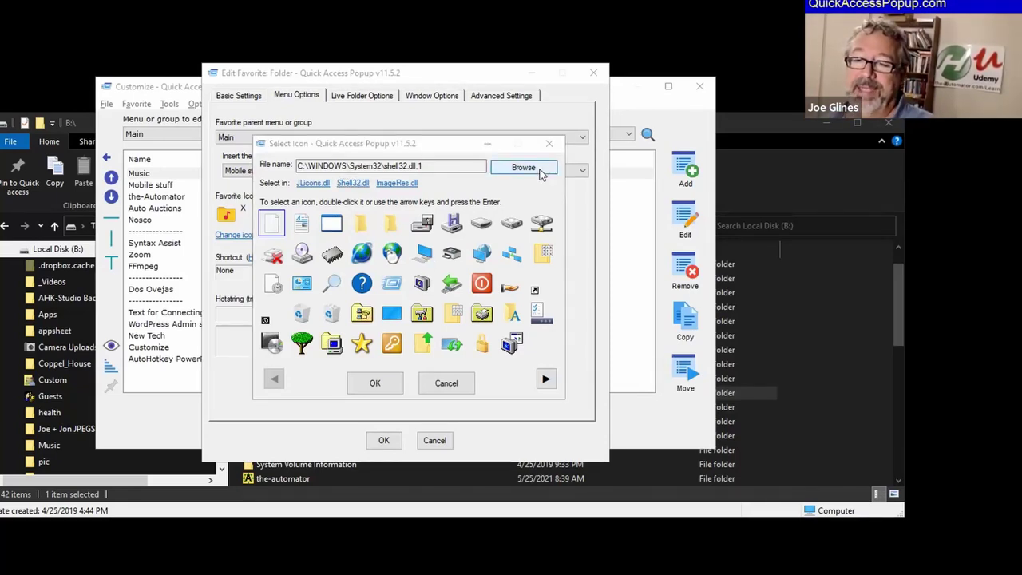
{"action": "type", "text": "pi"}
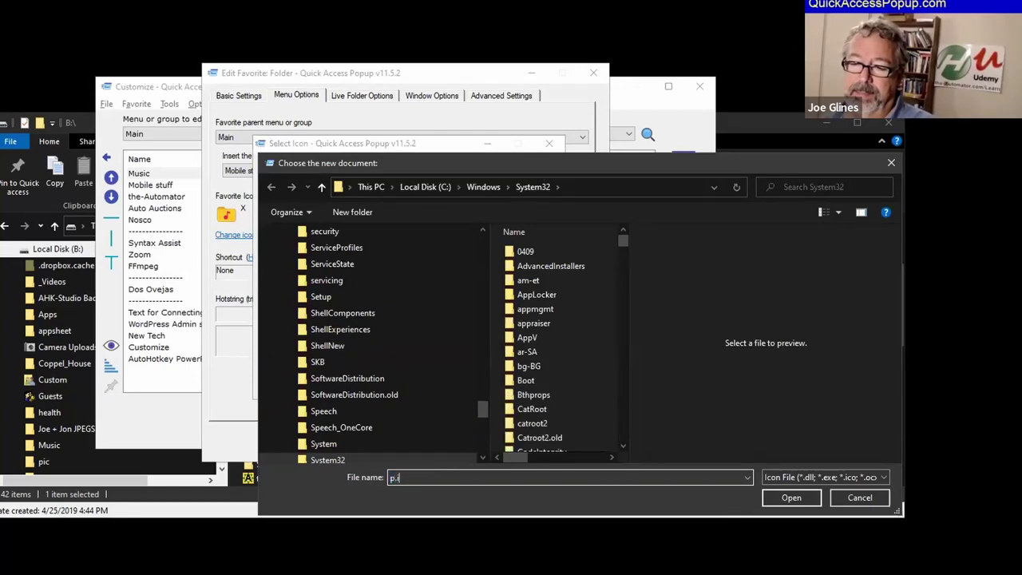
{"action": "key", "text": "Return"}
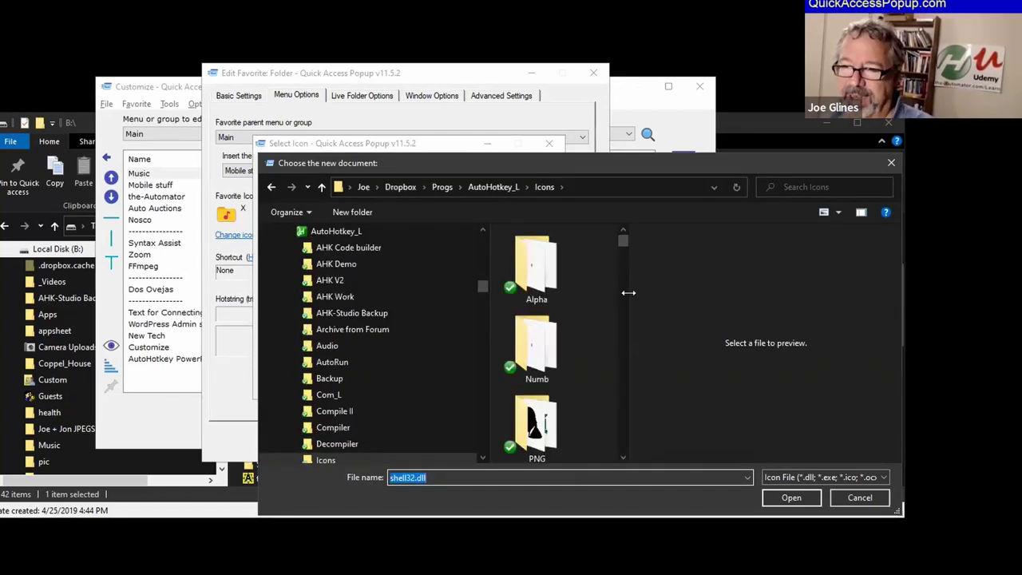
{"action": "left_click_drag", "start_coordinate": [630, 299], "coordinate": [787, 297]}
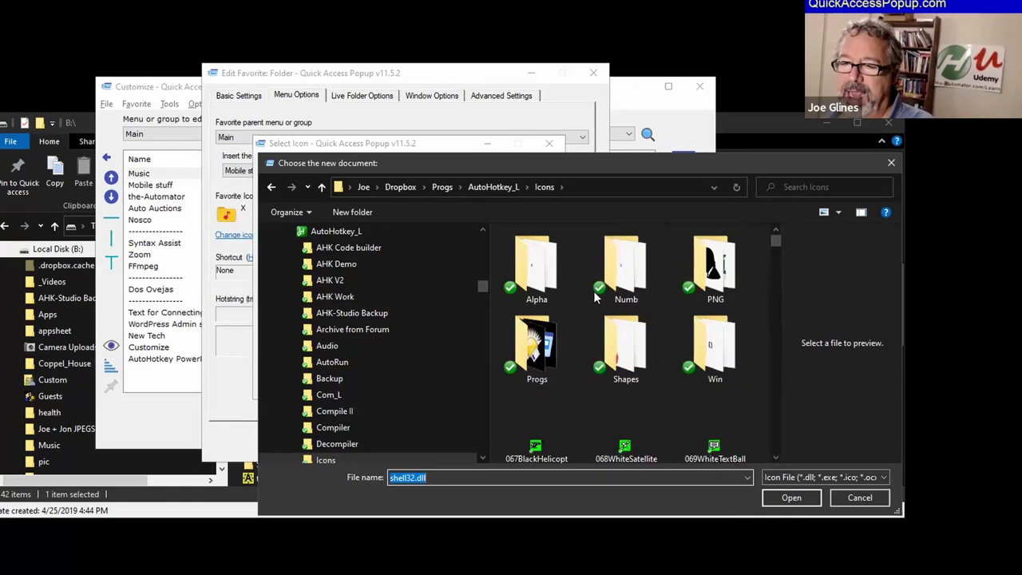
- Look through the icon files in the Alpha, Numb and Progs subfolders of Icons
{"action": "double_click", "coordinate": [539, 285]}
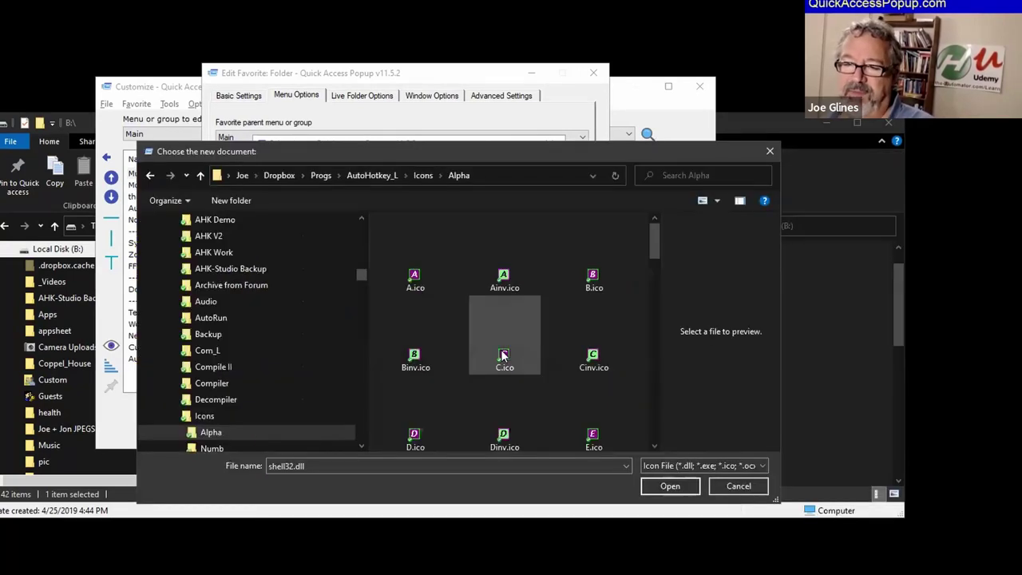
{"action": "scroll", "coordinate": [499, 351], "scroll_direction": "down", "scroll_amount": 6}
{"action": "scroll", "coordinate": [242, 424], "scroll_direction": "down", "scroll_amount": 1}
{"action": "left_click", "coordinate": [230, 415]}
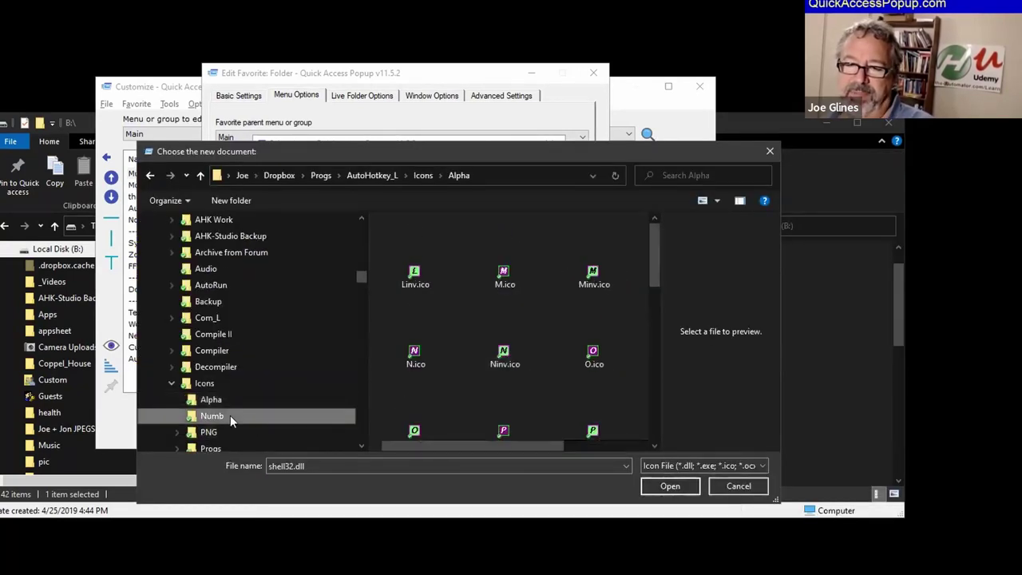
{"action": "scroll", "coordinate": [450, 387], "scroll_direction": "down", "scroll_amount": 2}
{"action": "scroll", "coordinate": [263, 406], "scroll_direction": "down", "scroll_amount": 1}
{"action": "left_click", "coordinate": [223, 421]}
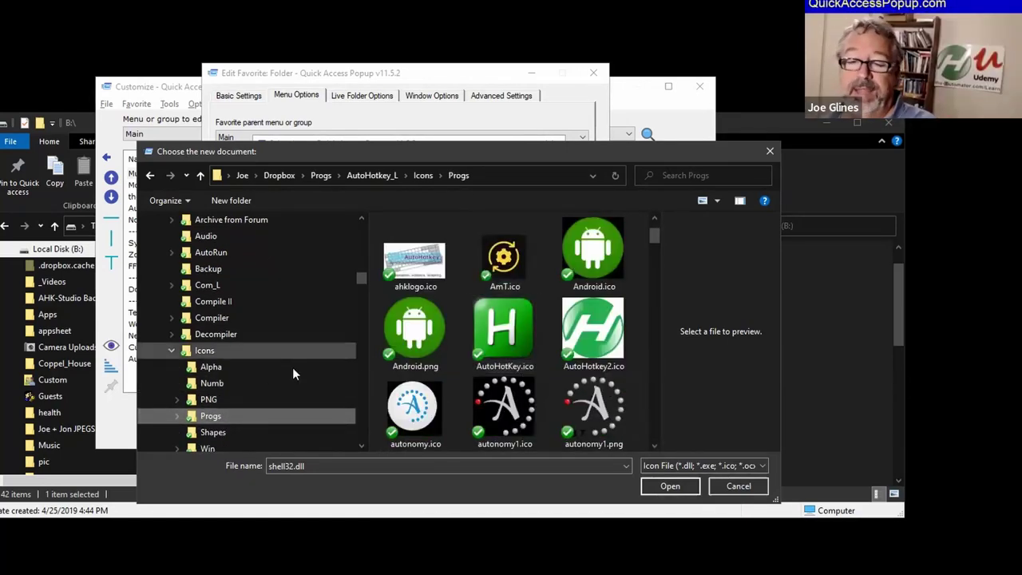
- Look through the Shapes and Win icon subfolders, expand Win, and open its imageres folder
{"action": "scroll", "coordinate": [268, 371], "scroll_direction": "down", "scroll_amount": 2}
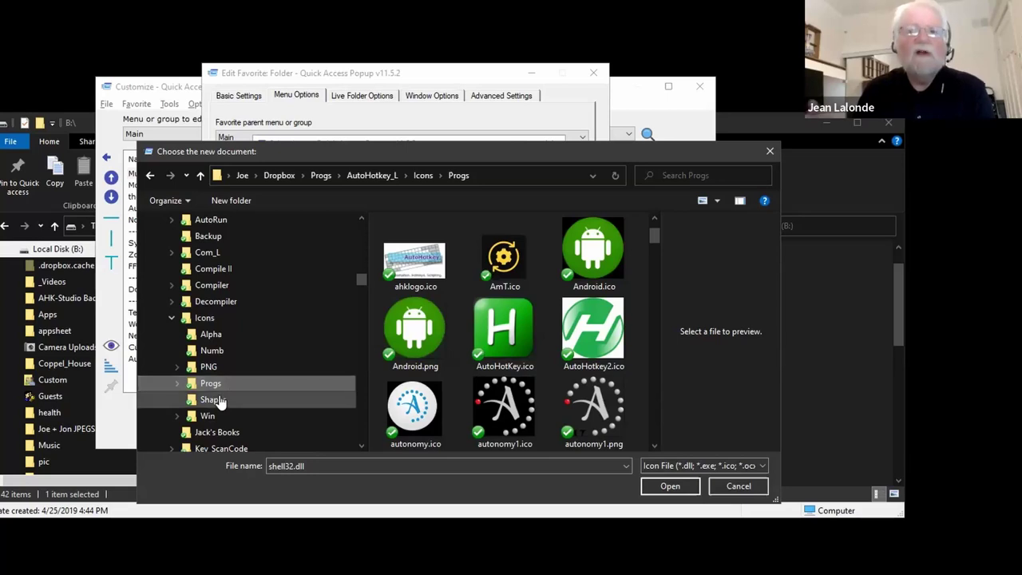
{"action": "left_click", "coordinate": [214, 399]}
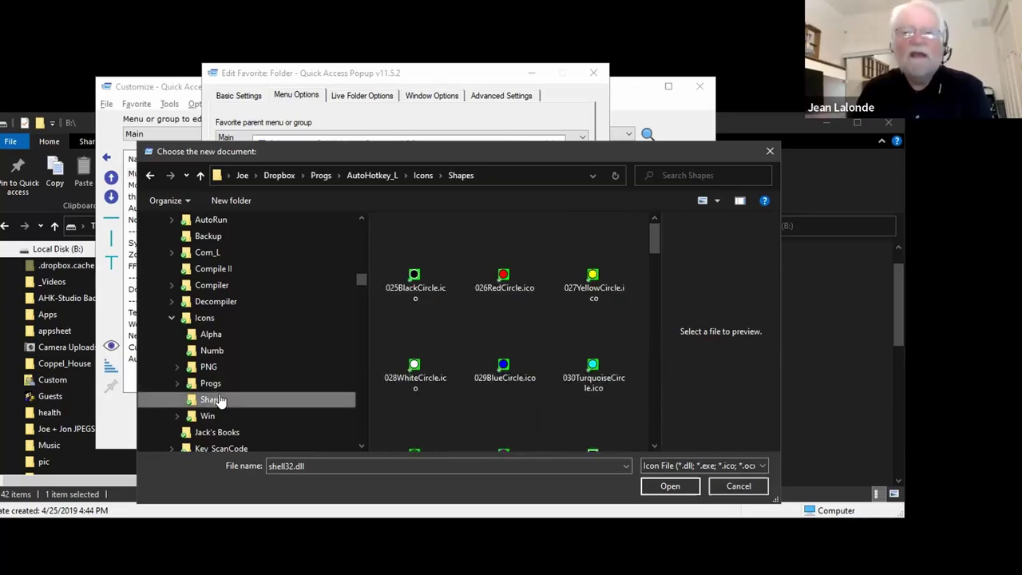
{"action": "scroll", "coordinate": [222, 401], "scroll_direction": "down", "scroll_amount": 2}
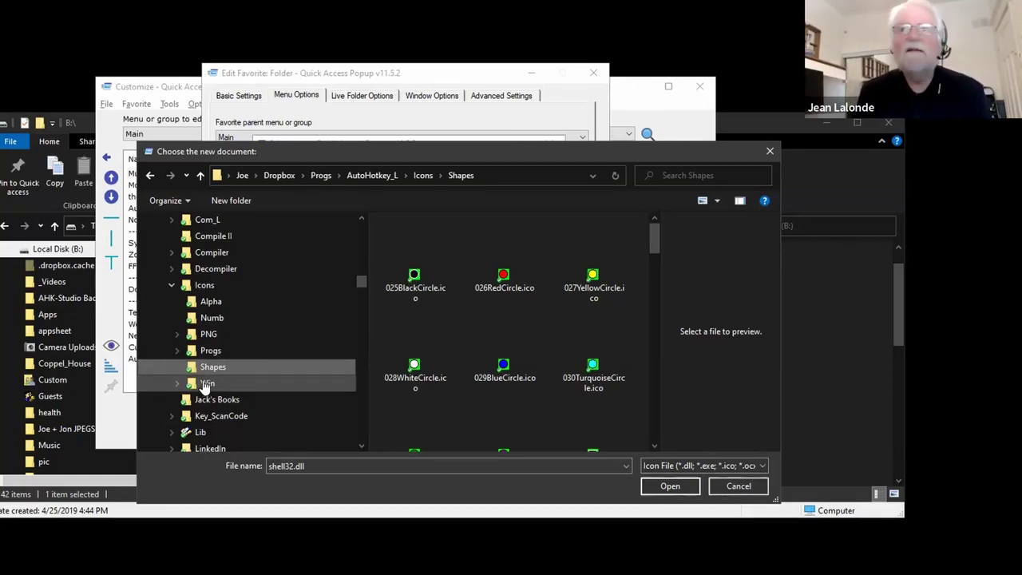
{"action": "left_click", "coordinate": [178, 384]}
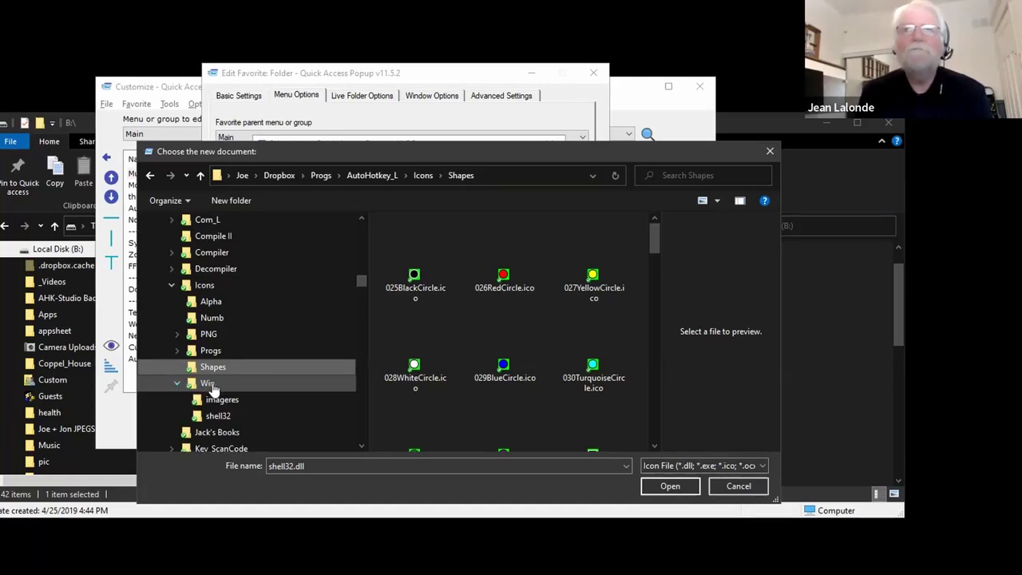
{"action": "left_click", "coordinate": [210, 384]}
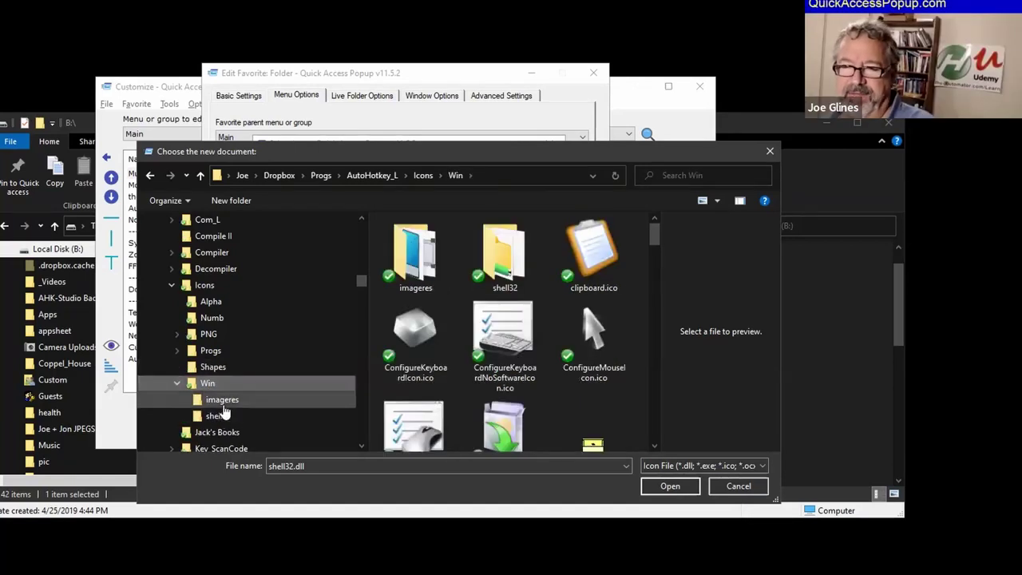
{"action": "scroll", "coordinate": [226, 403], "scroll_direction": "down", "scroll_amount": 1}
{"action": "left_click", "coordinate": [224, 385]}
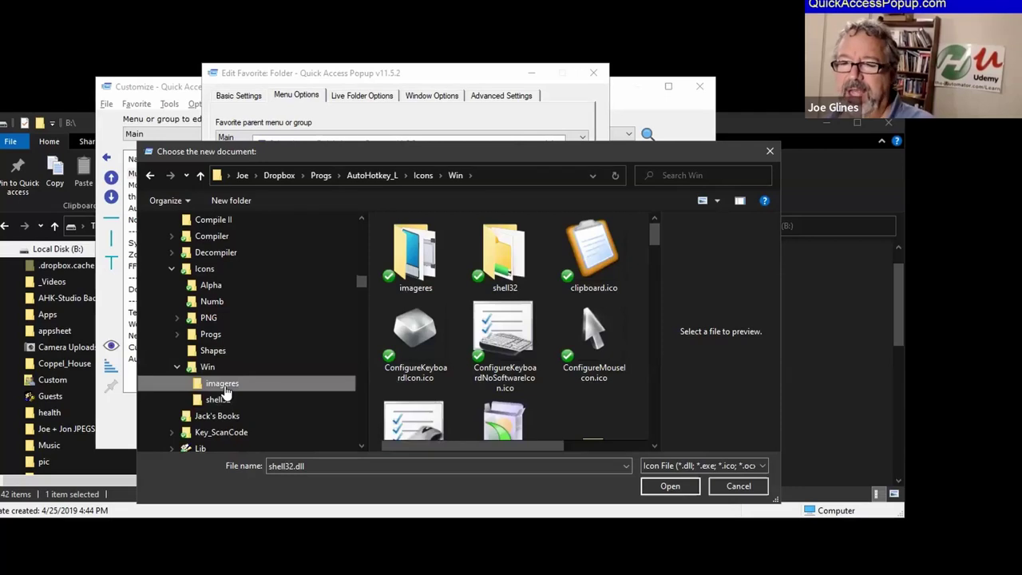
- Look through the icon files in the imageres and PNG folders and leave the file browser
{"action": "scroll", "coordinate": [559, 339], "scroll_direction": "down", "scroll_amount": 1}
{"action": "scroll", "coordinate": [559, 339], "scroll_direction": "down", "scroll_amount": 6}
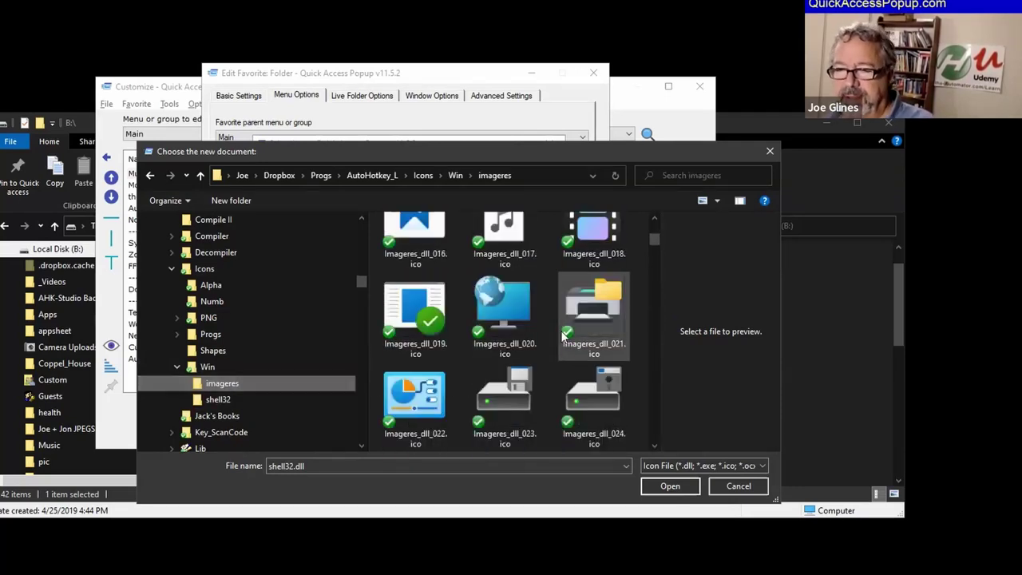
{"action": "scroll", "coordinate": [561, 330], "scroll_direction": "down", "scroll_amount": 6}
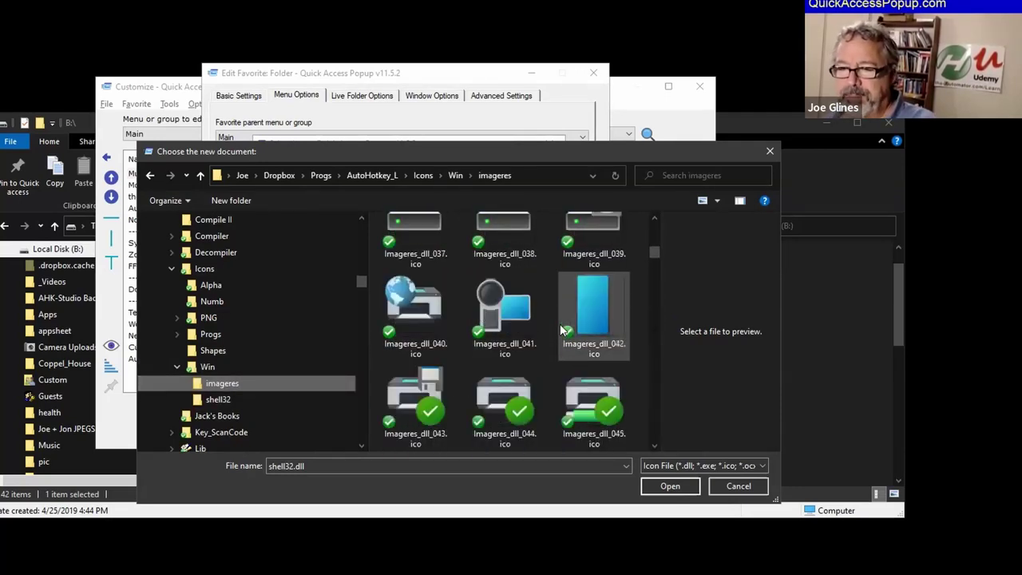
{"action": "scroll", "coordinate": [595, 389], "scroll_direction": "down", "scroll_amount": 5}
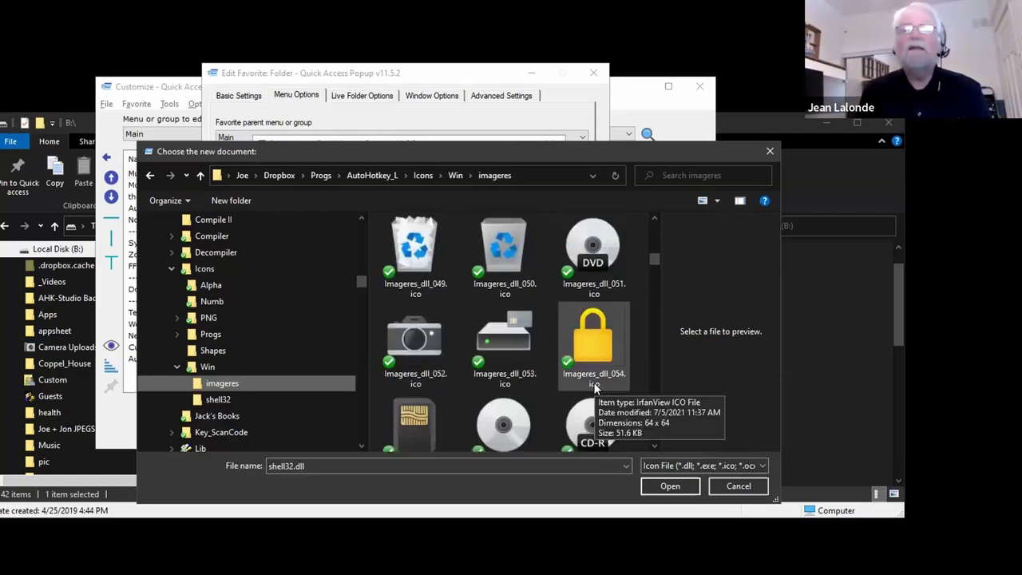
{"action": "scroll", "coordinate": [595, 389], "scroll_direction": "down", "scroll_amount": 6}
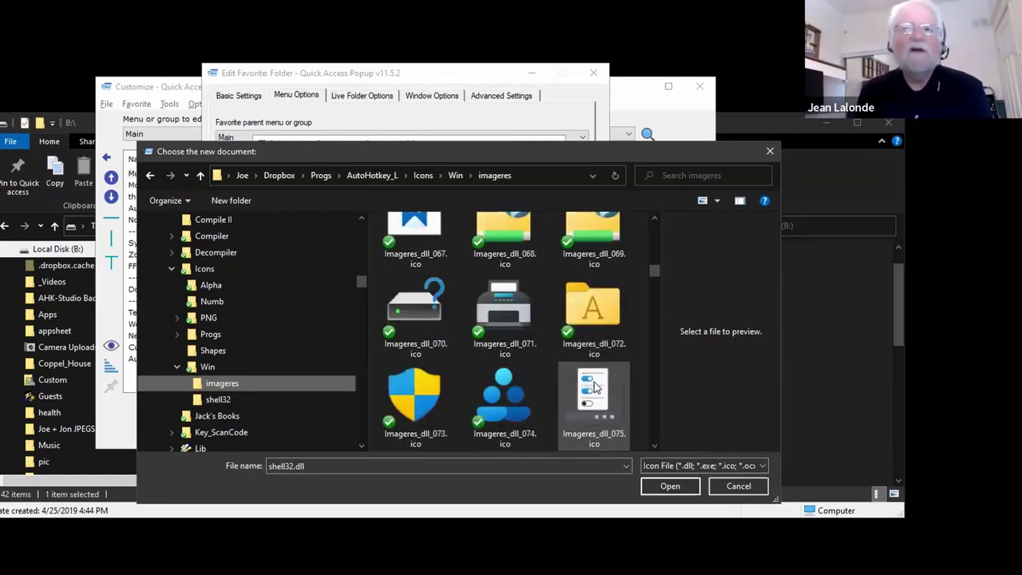
{"action": "scroll", "coordinate": [595, 389], "scroll_direction": "down", "scroll_amount": 4}
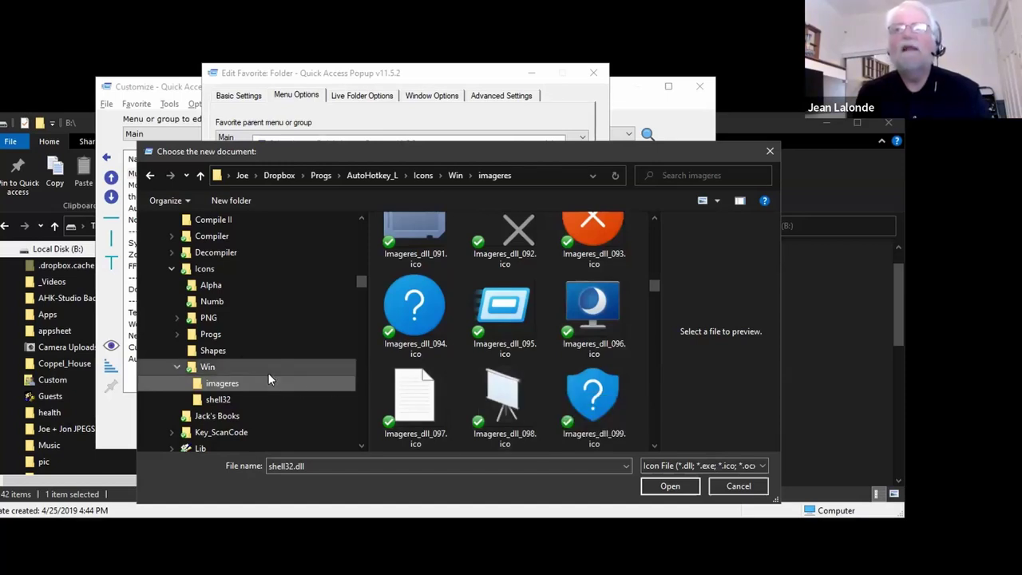
{"action": "left_click", "coordinate": [304, 322]}
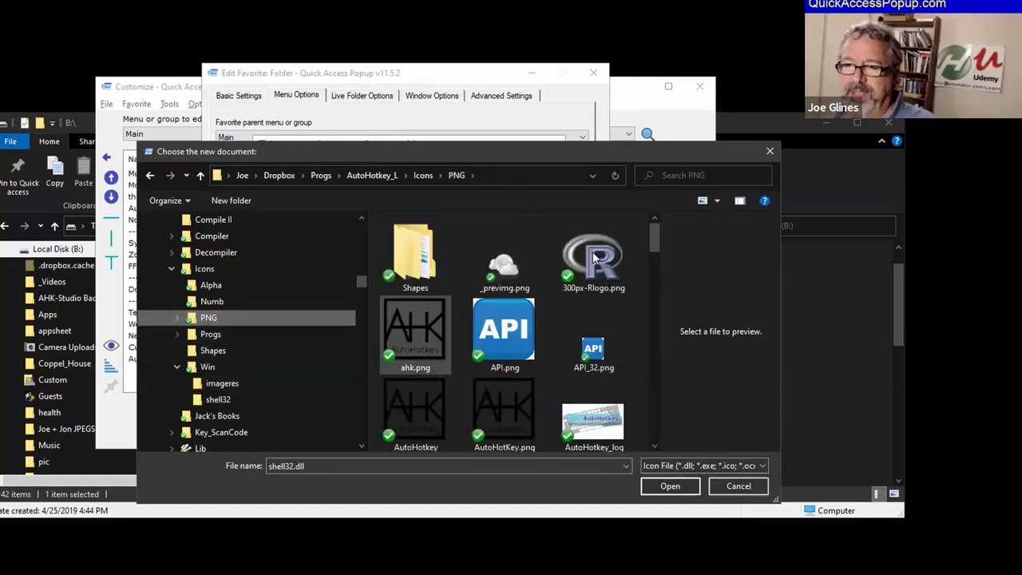
{"action": "left_click", "coordinate": [595, 257]}
{"action": "left_click", "coordinate": [671, 485]}
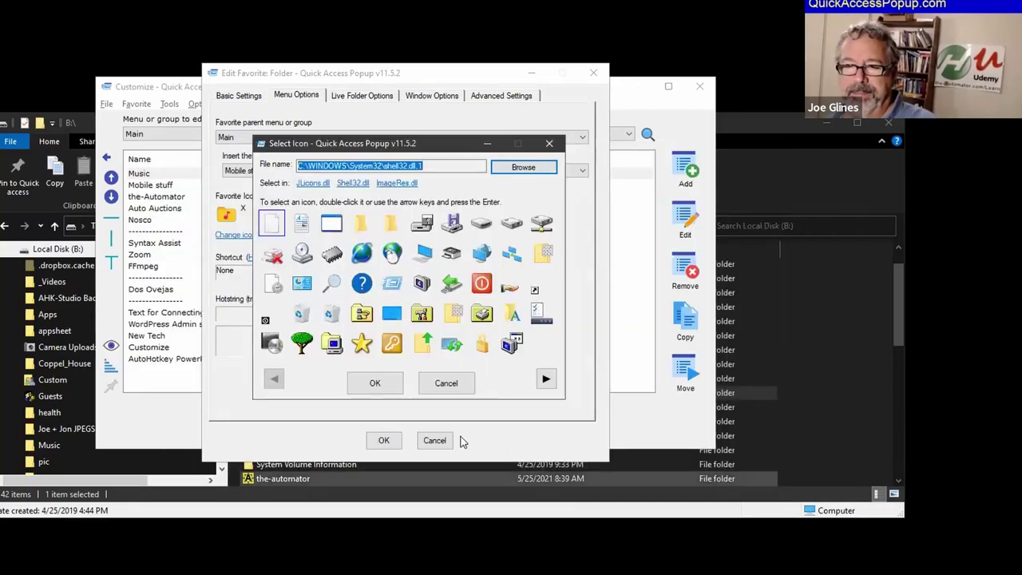
- Give the Music favorite the red power icon from Shell32.dll and accept the edited favorite
{"action": "left_click", "coordinate": [472, 437]}
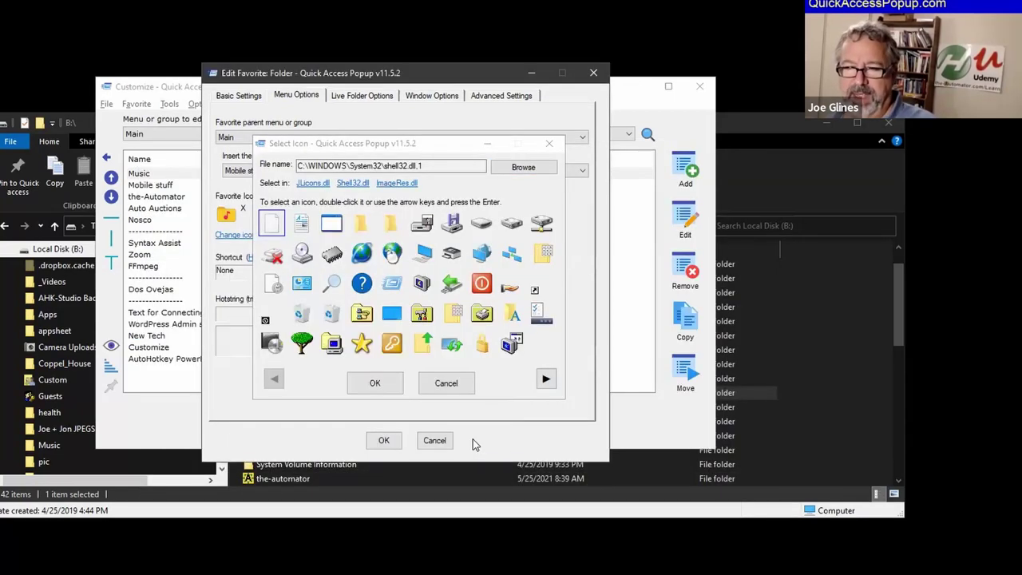
{"action": "left_click", "coordinate": [482, 283]}
{"action": "left_click", "coordinate": [374, 383]}
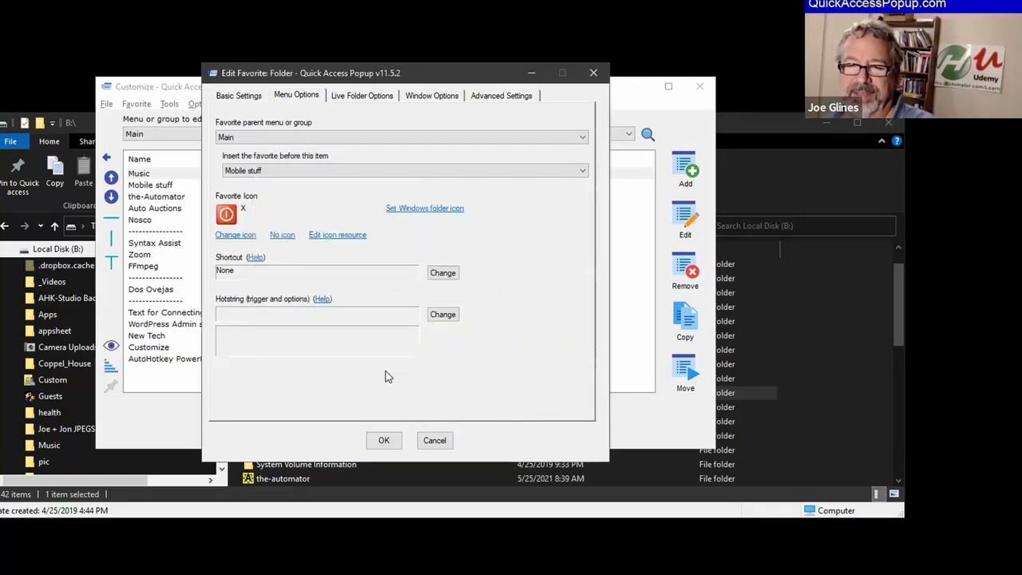
{"action": "left_click", "coordinate": [383, 440]}
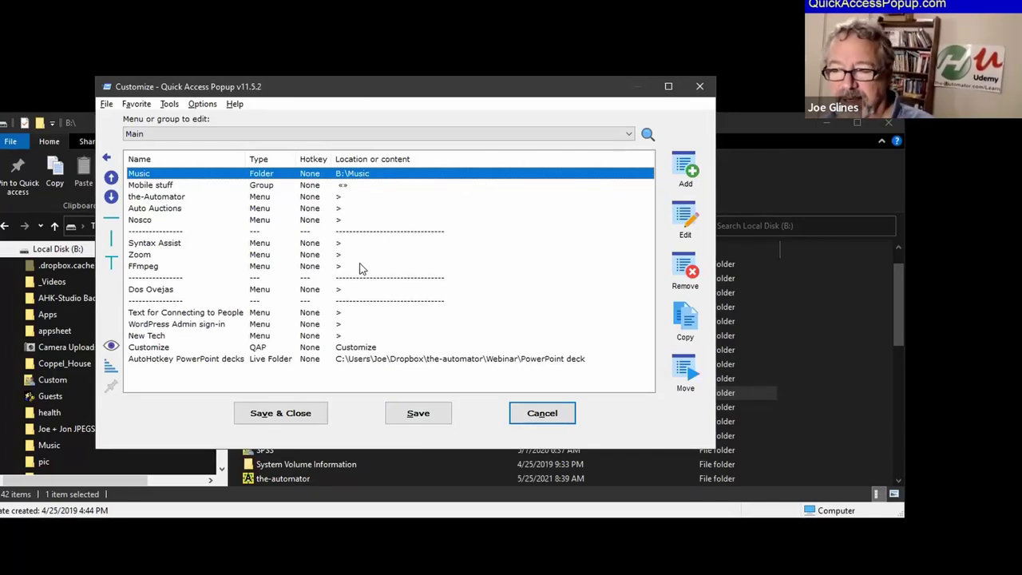
- Examine the content and icon of the HotStrings snippet under Main > the-Automator > Courses, leaving it unedited
{"action": "double_click", "coordinate": [148, 198]}
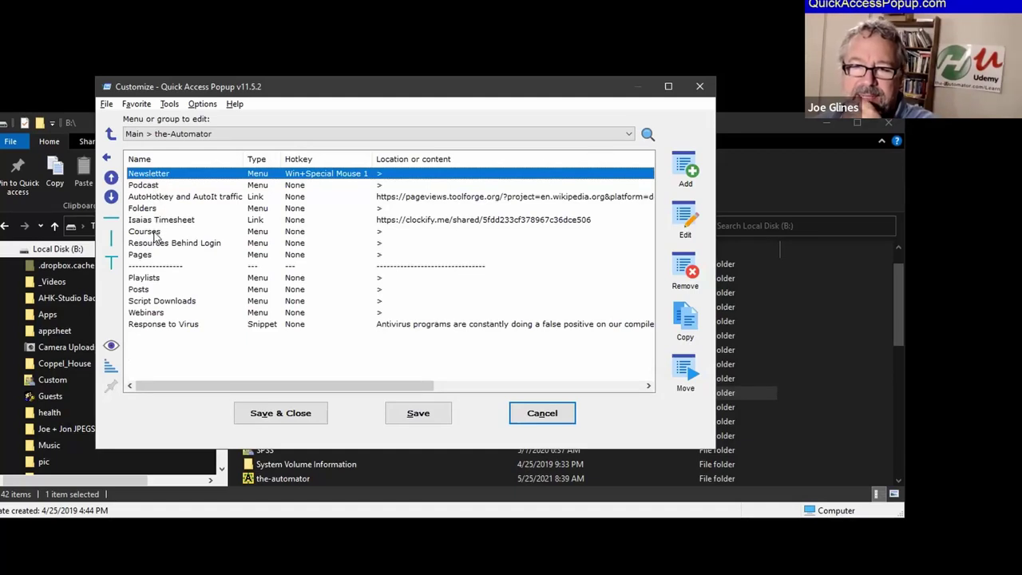
{"action": "double_click", "coordinate": [156, 232]}
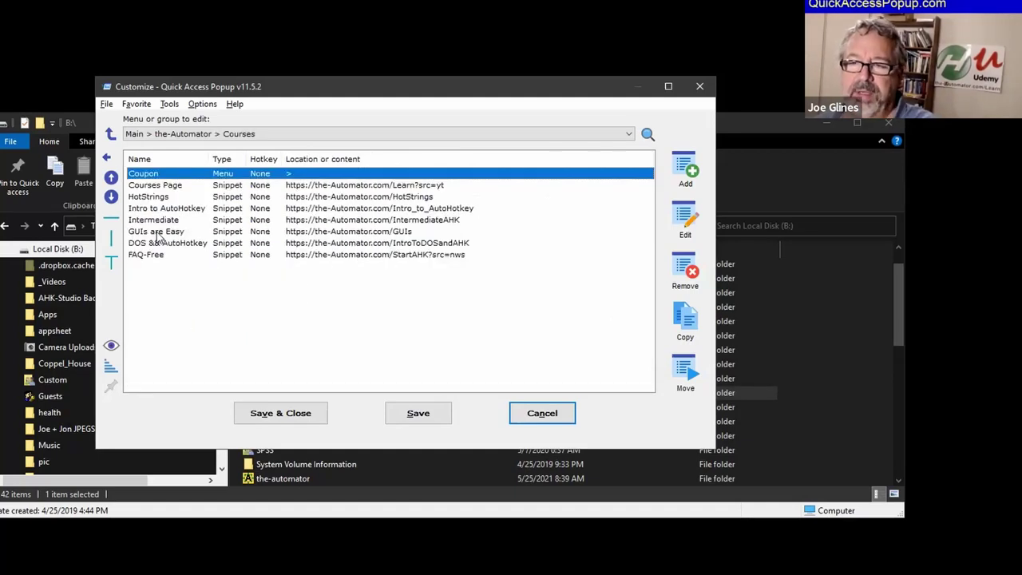
{"action": "left_click", "coordinate": [160, 198]}
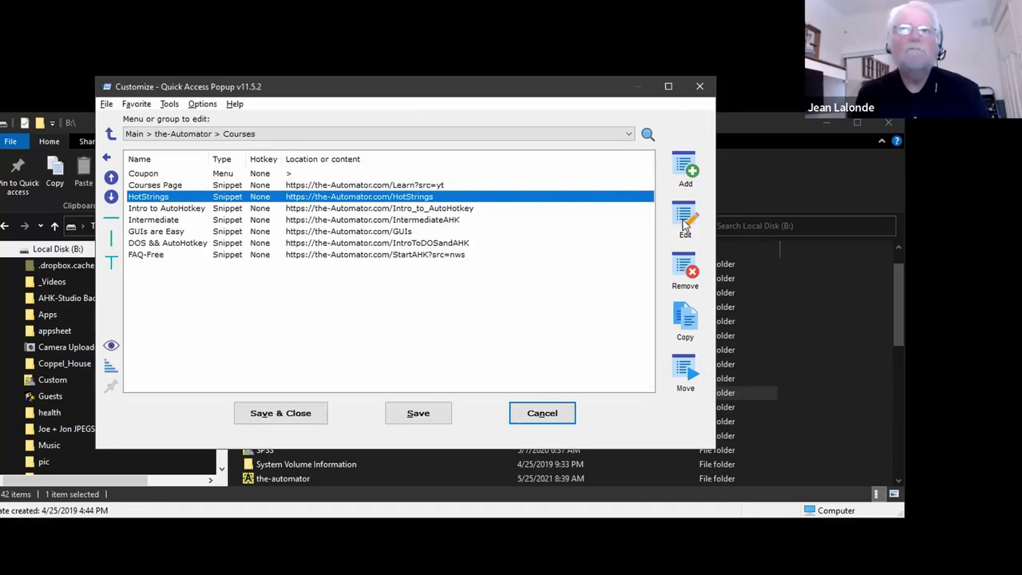
{"action": "left_click", "coordinate": [685, 222]}
{"action": "left_click_drag", "start_coordinate": [443, 234], "coordinate": [207, 231]}
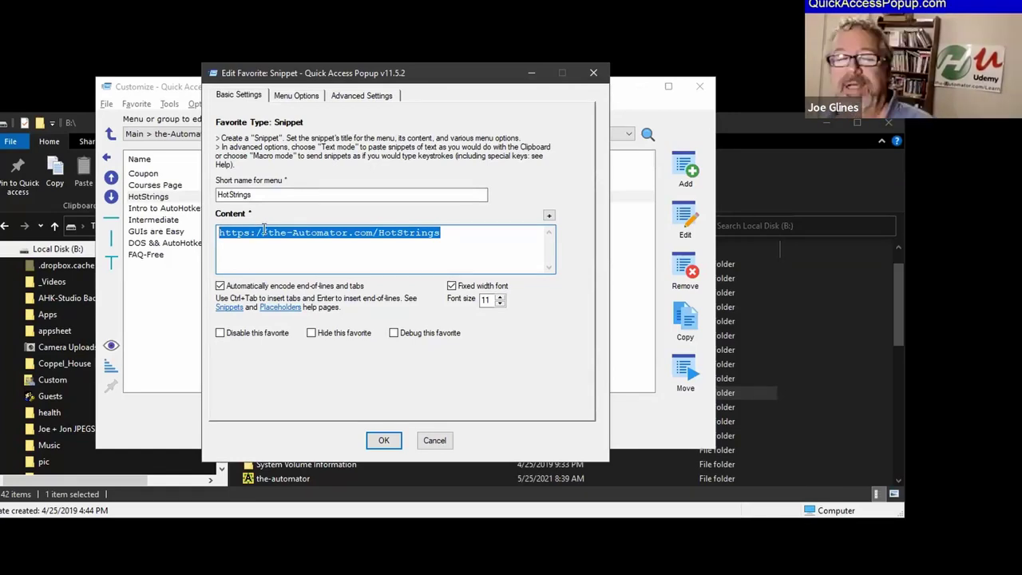
{"action": "left_click", "coordinate": [296, 96]}
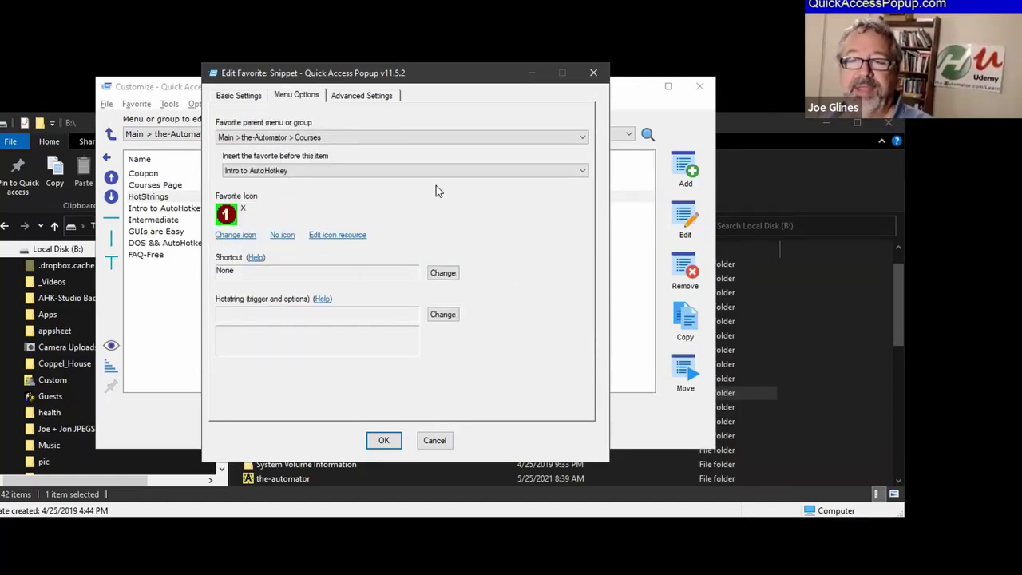
{"action": "left_click", "coordinate": [477, 439]}
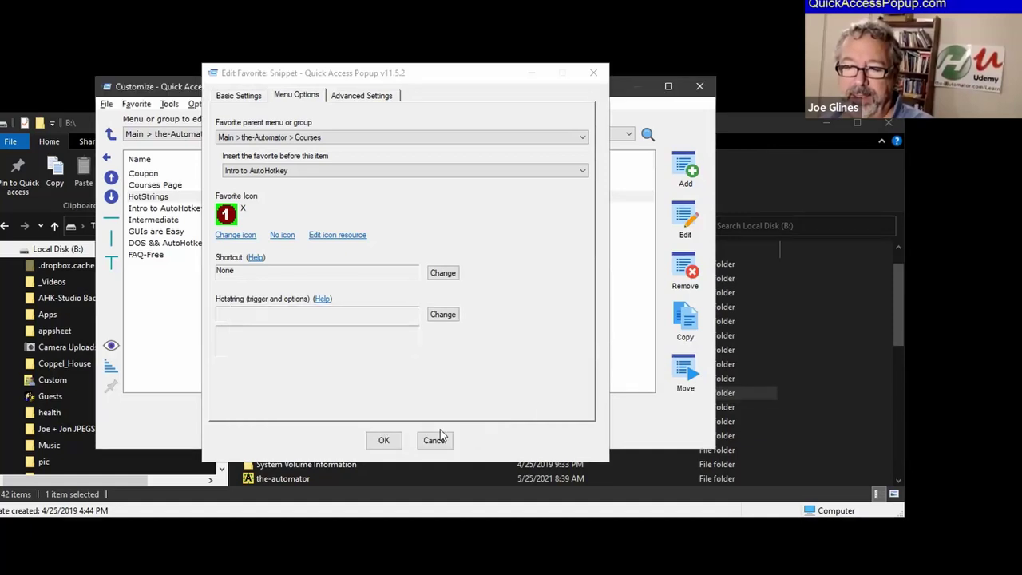
{"action": "left_click", "coordinate": [436, 439]}
- Dismiss the popup menu request and save the pending favorite changes, keeping the customization window open
{"action": "middle_click", "coordinate": [444, 303]}
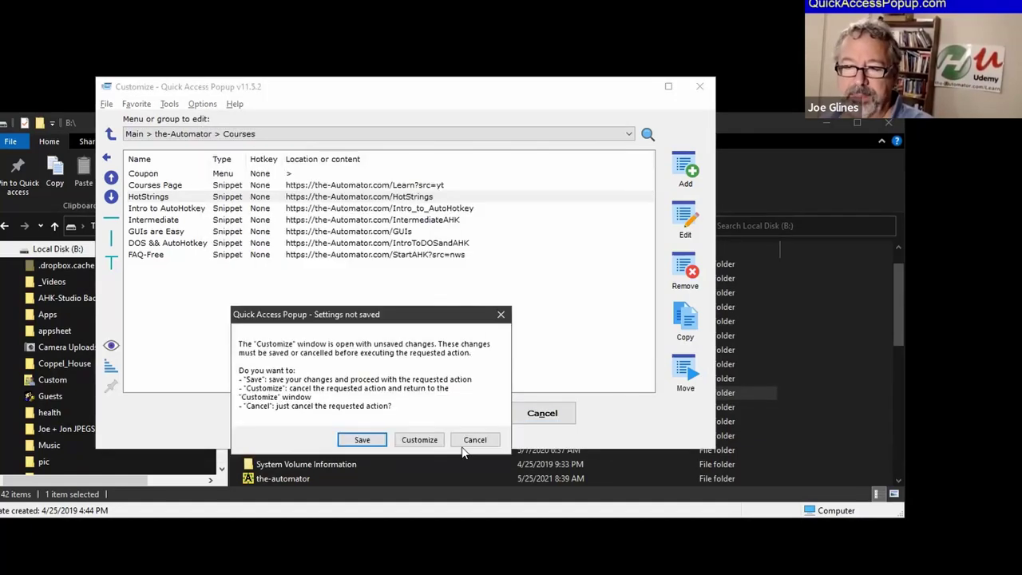
{"action": "left_click", "coordinate": [483, 439]}
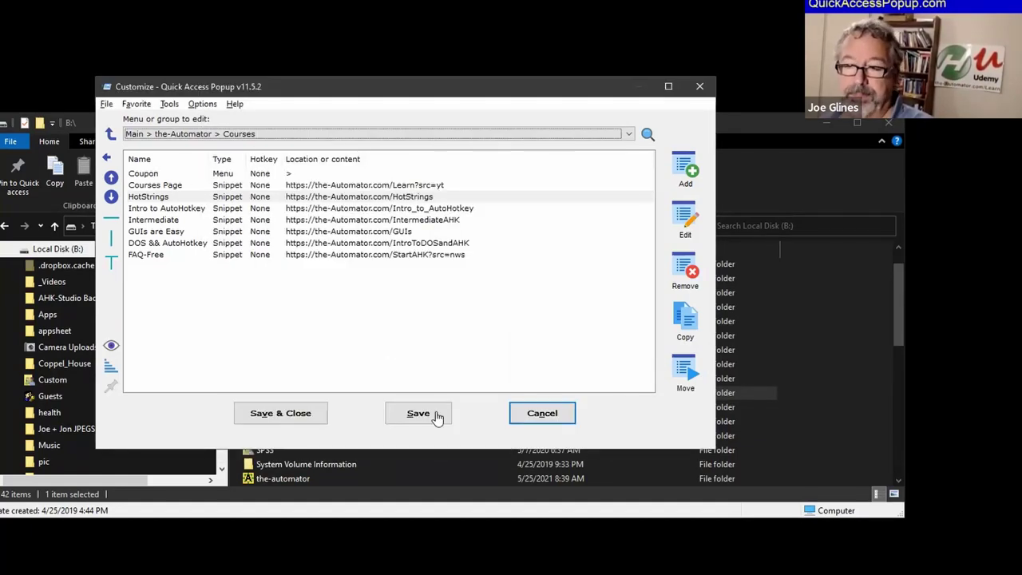
{"action": "left_click", "coordinate": [437, 416]}
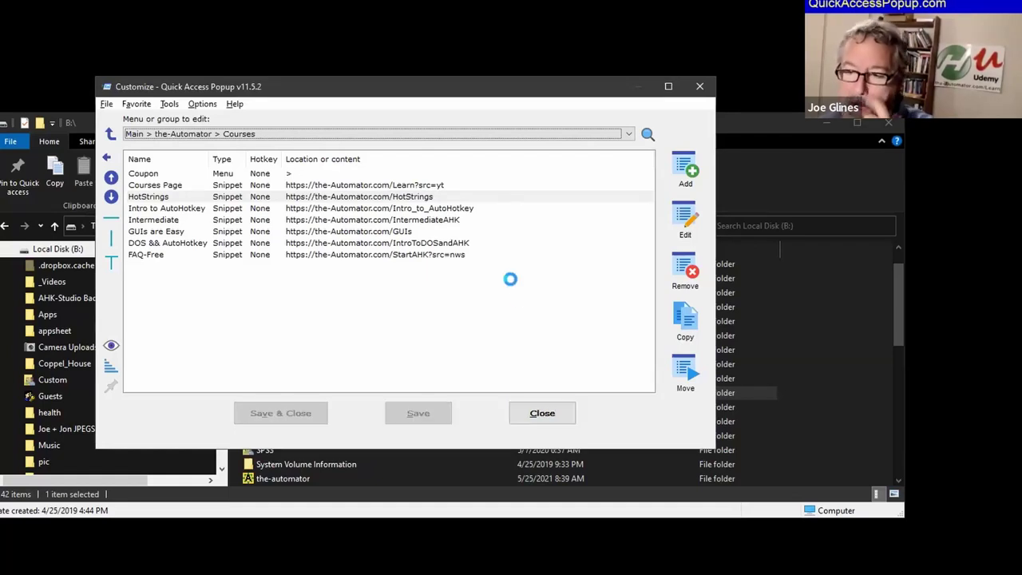
- View the icons in the popup menu's the-Automator > Courses submenu, and launch the Mobile stuff group
{"action": "middle_click", "coordinate": [499, 212]}
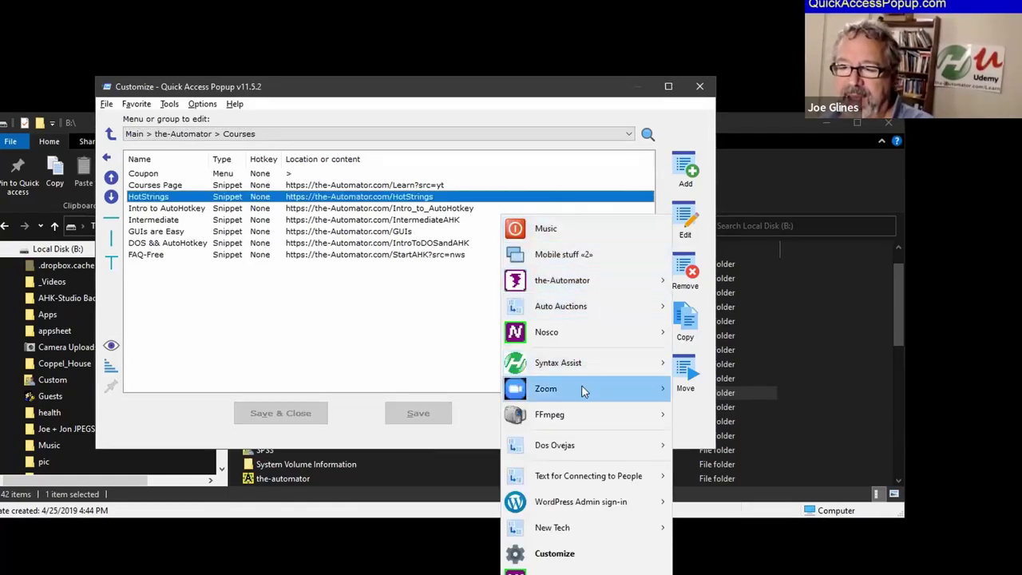
{"action": "mouse_move", "coordinate": [590, 284]}
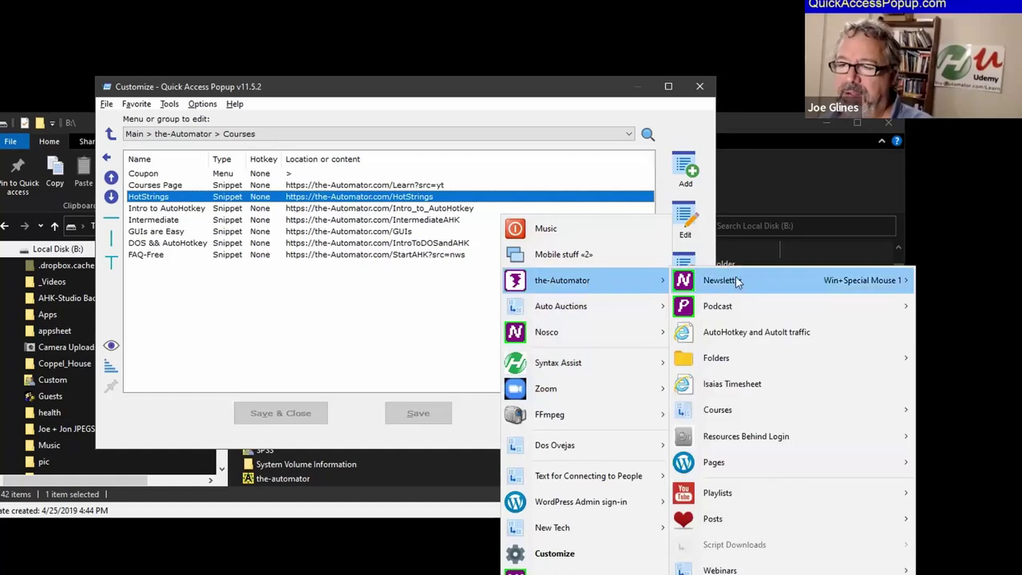
{"action": "mouse_move", "coordinate": [741, 282]}
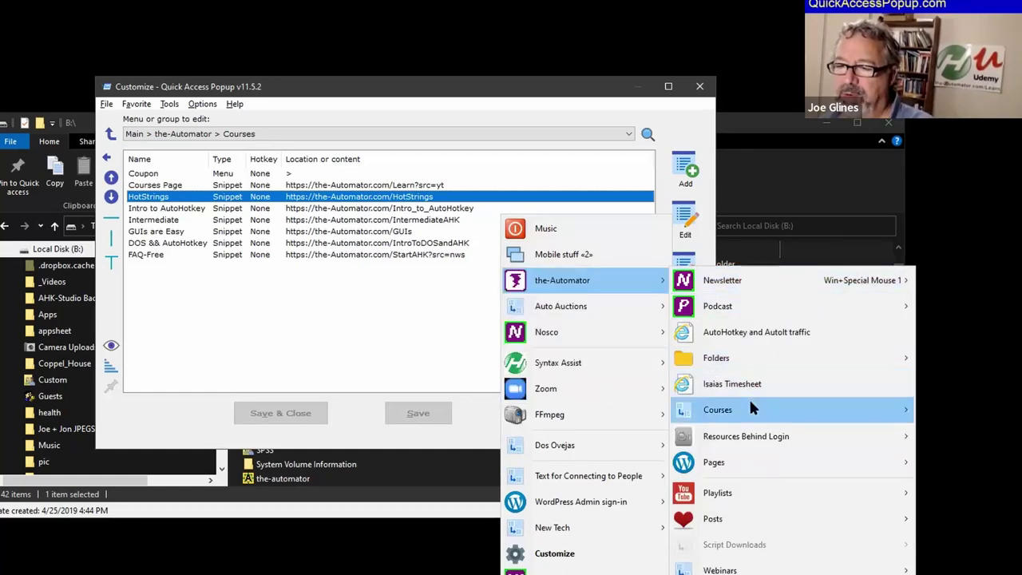
{"action": "mouse_move", "coordinate": [749, 400]}
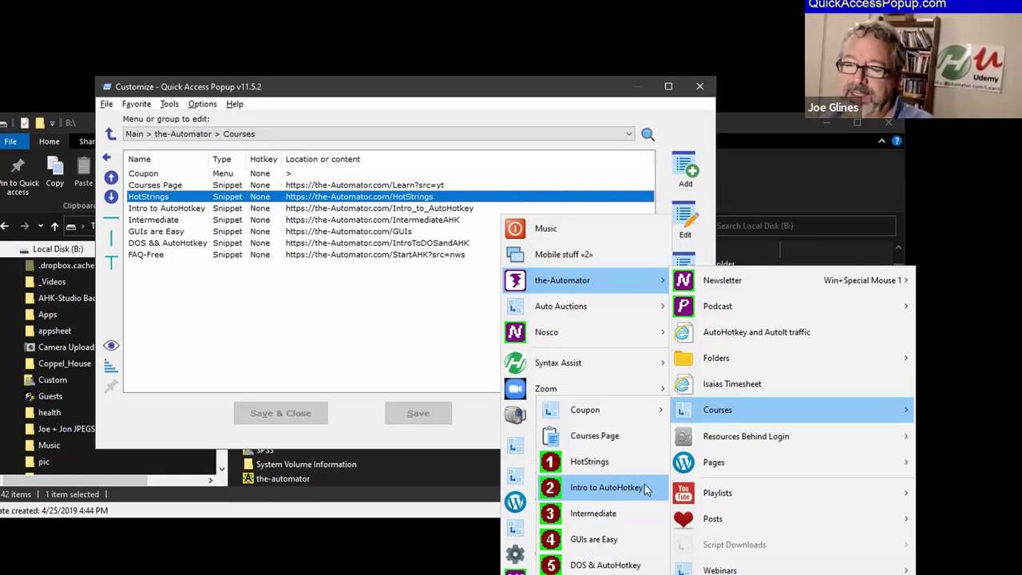
{"action": "mouse_move", "coordinate": [725, 461]}
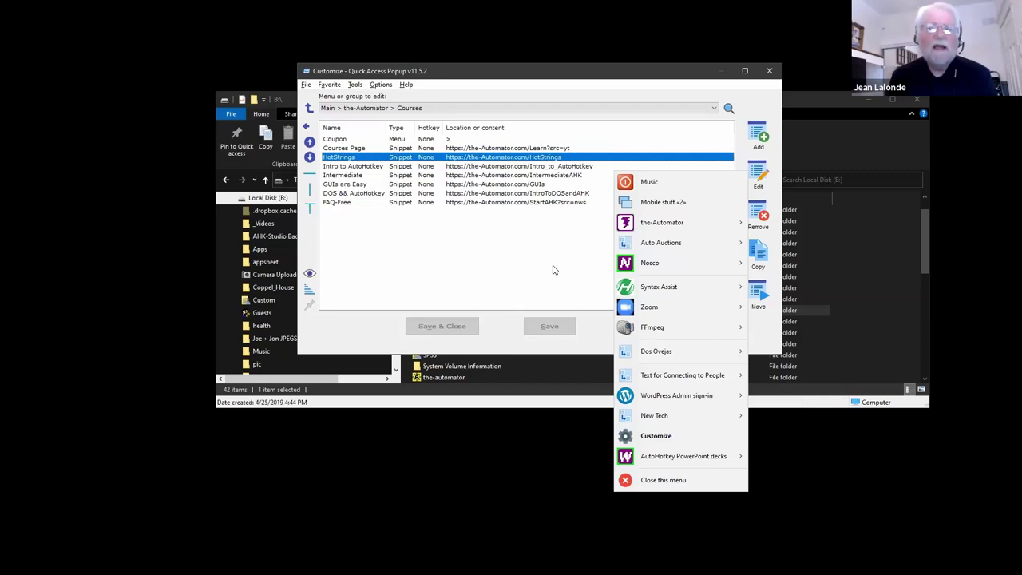
{"action": "left_click", "coordinate": [644, 204]}
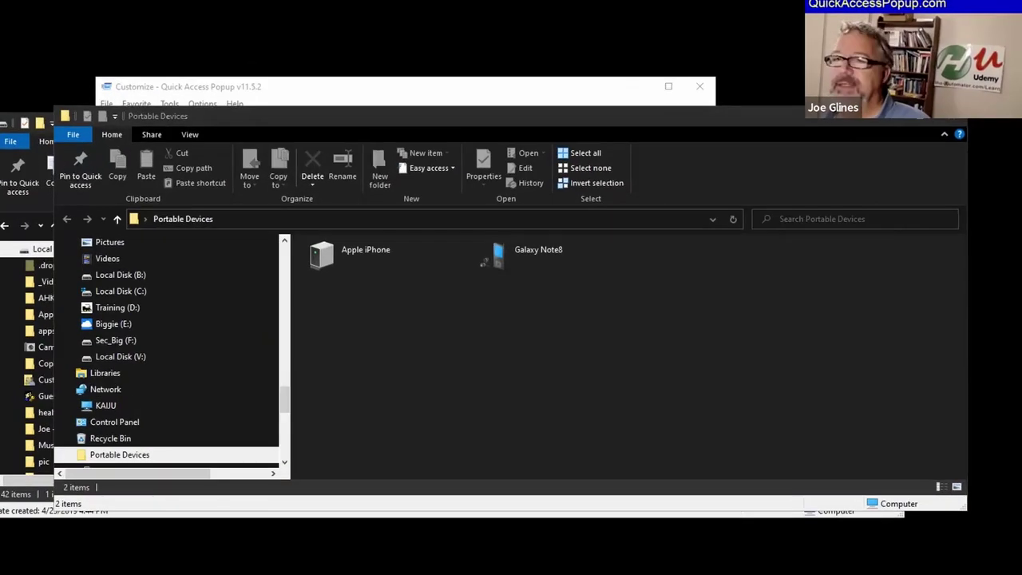
- Reopen the customization window, set the default menu icons size to 48 and save the options
{"action": "middle_click", "coordinate": [198, 203]}
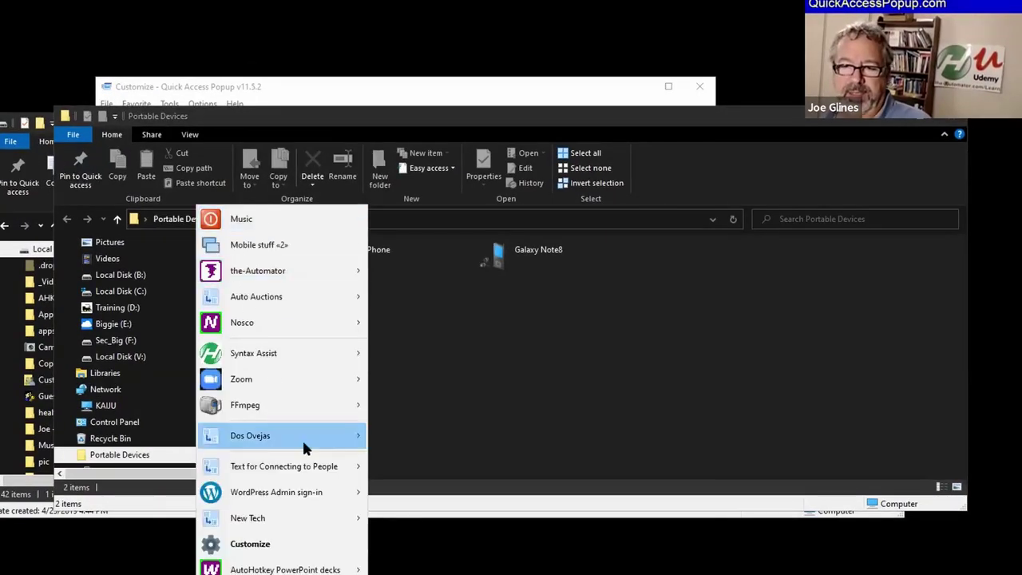
{"action": "left_click", "coordinate": [290, 546]}
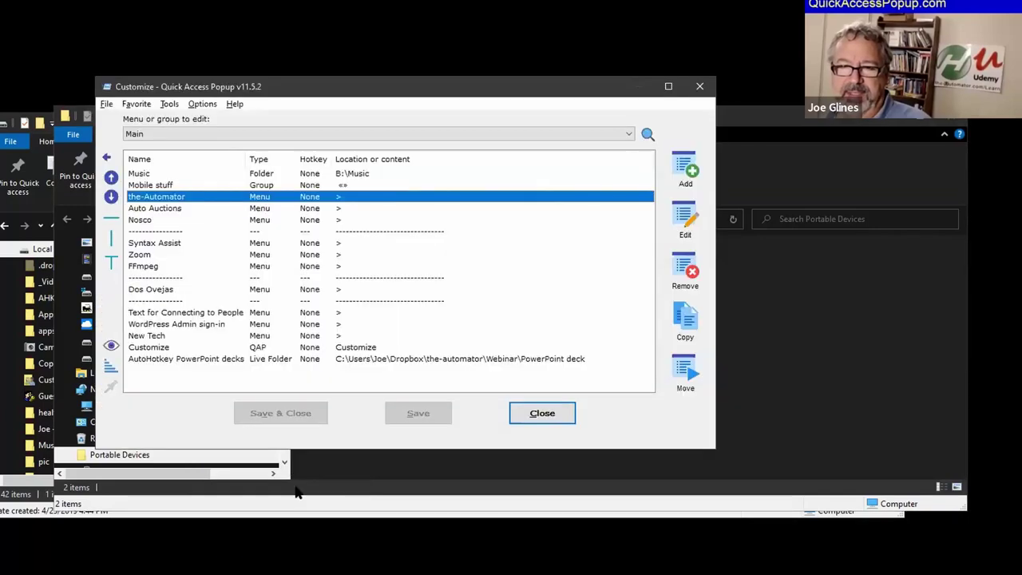
{"action": "left_click", "coordinate": [200, 109]}
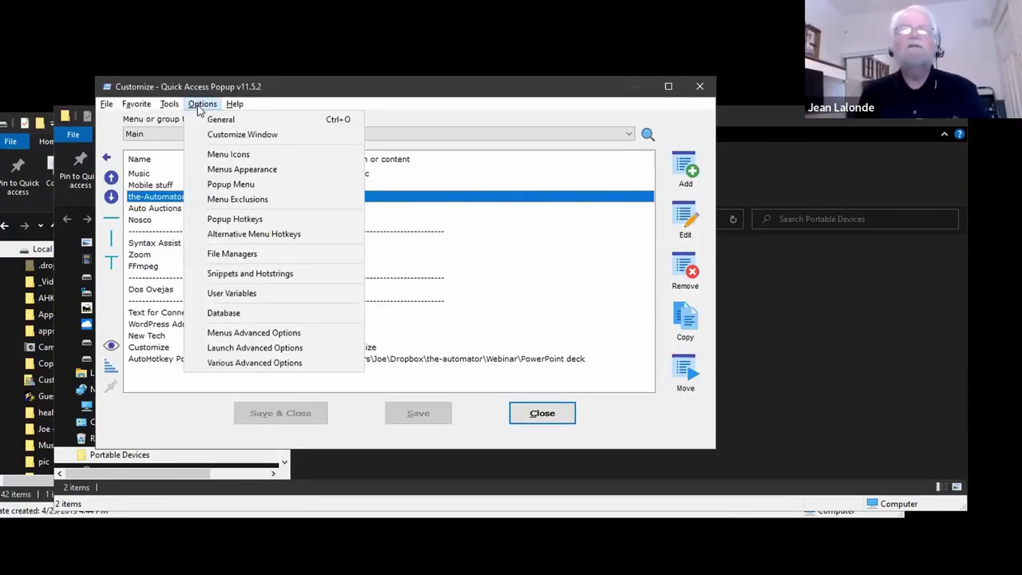
{"action": "left_click", "coordinate": [233, 156]}
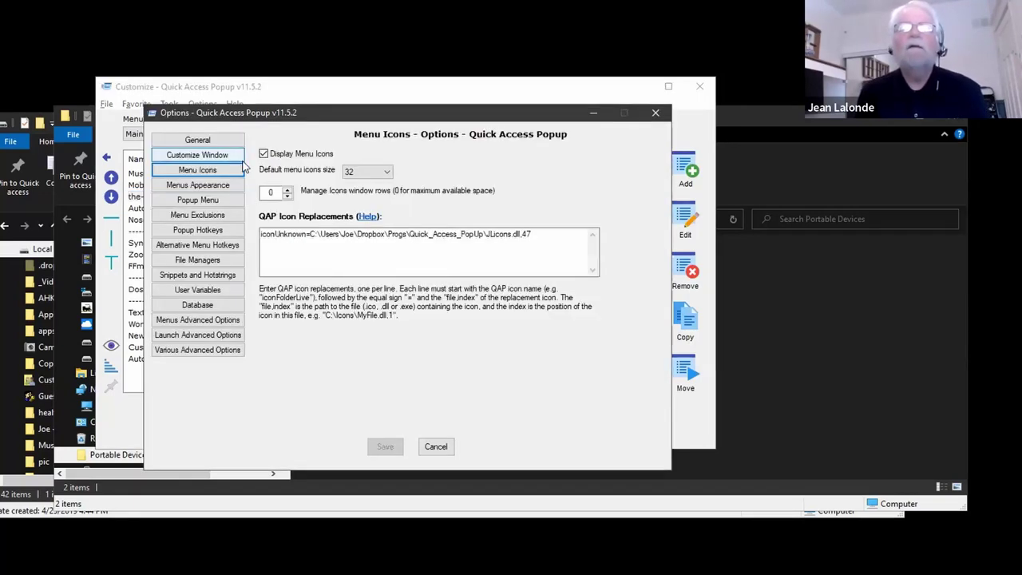
{"action": "left_click", "coordinate": [362, 173]}
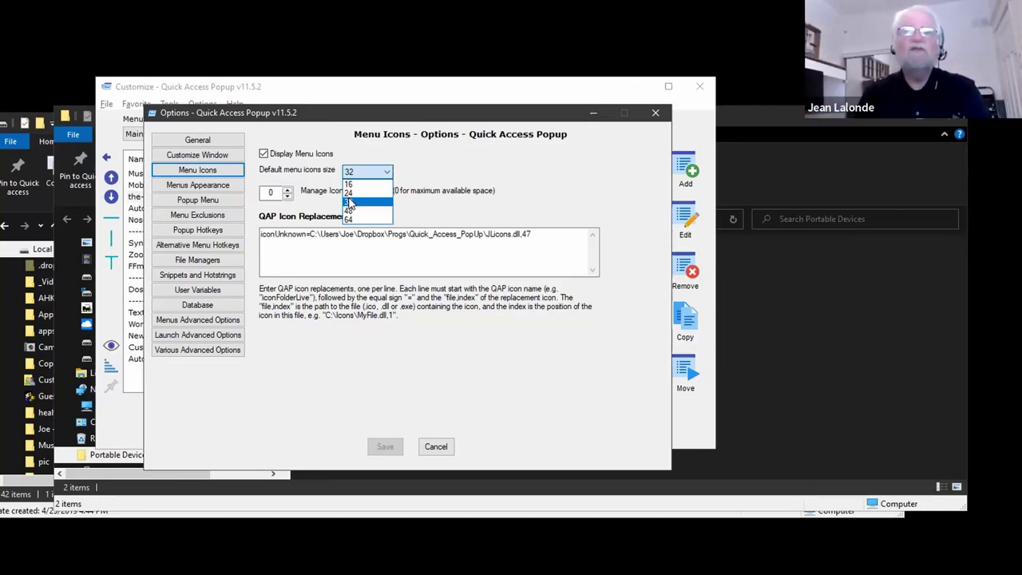
{"action": "left_click", "coordinate": [350, 210]}
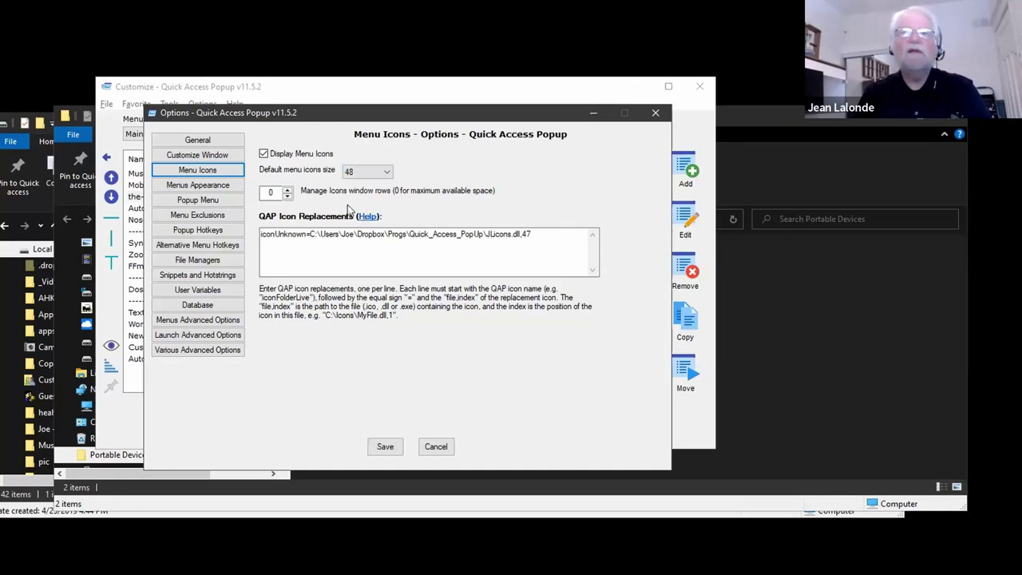
{"action": "left_click", "coordinate": [390, 446]}
{"action": "left_click", "coordinate": [412, 415]}
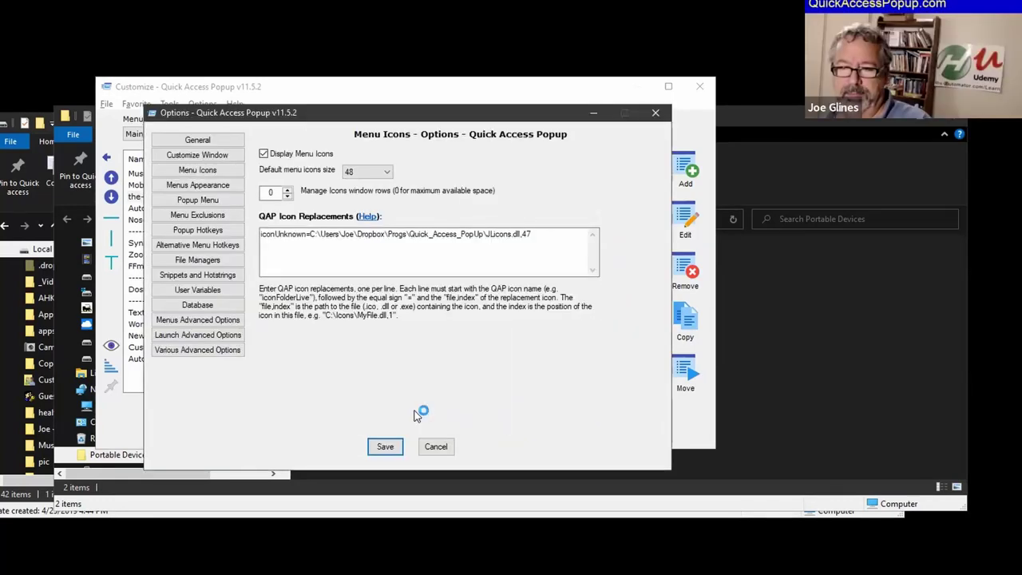
- Examine the resized icons in the popup menu and its the-Automator > Folders submenu
{"action": "middle_click", "coordinate": [444, 164]}
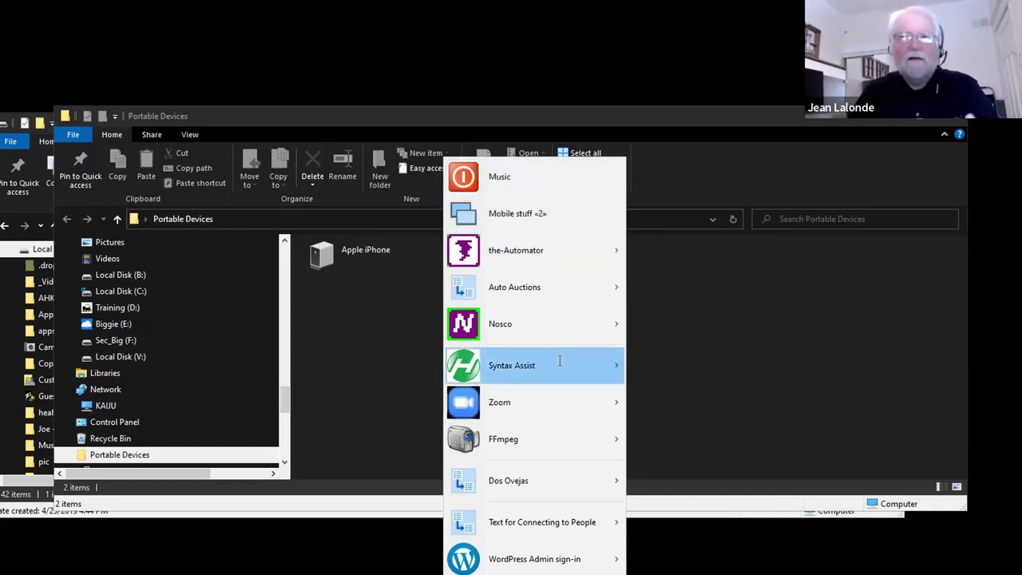
{"action": "mouse_move", "coordinate": [560, 365]}
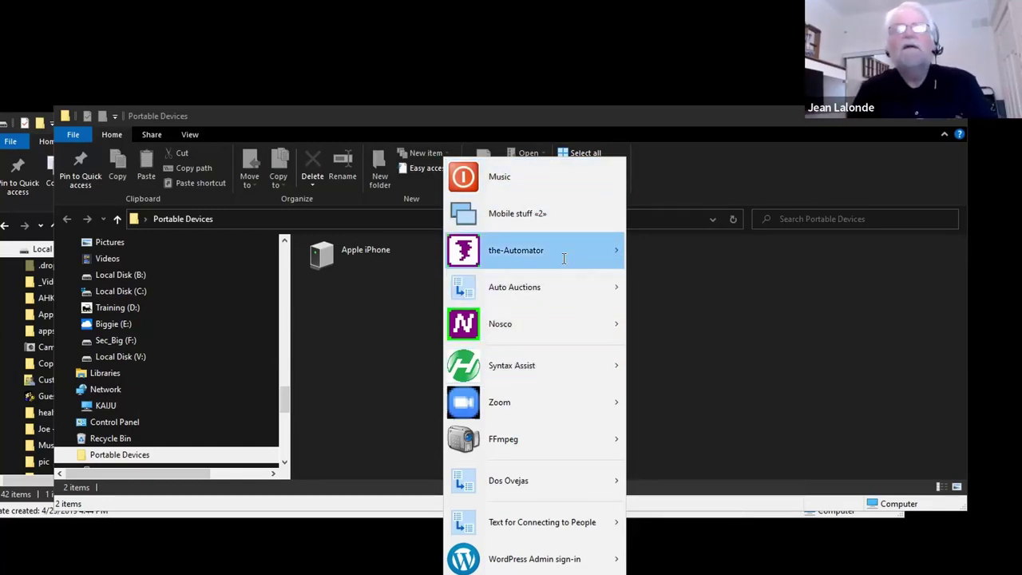
{"action": "mouse_move", "coordinate": [564, 255]}
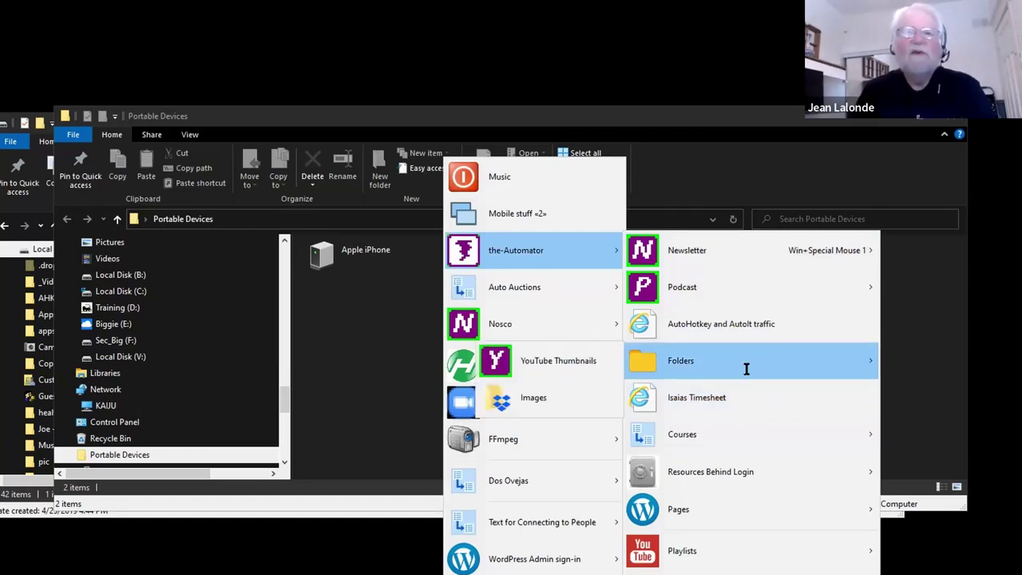
- Return to the menu icon options in the customization window, set the default menu icons size to 16, and save with a reload
{"action": "mouse_move", "coordinate": [744, 429]}
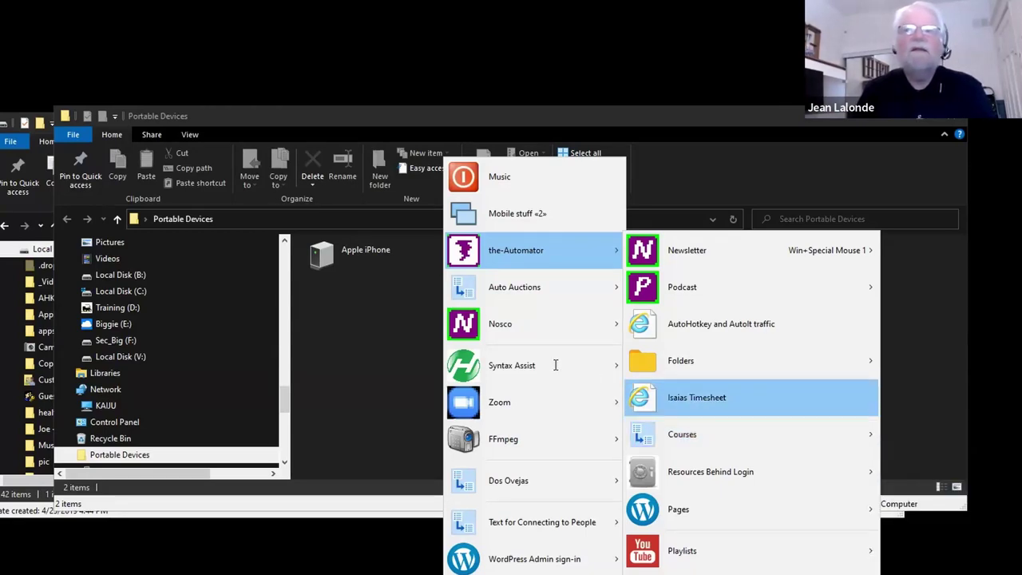
{"action": "left_click", "coordinate": [364, 479]}
{"action": "middle_click", "coordinate": [400, 343]}
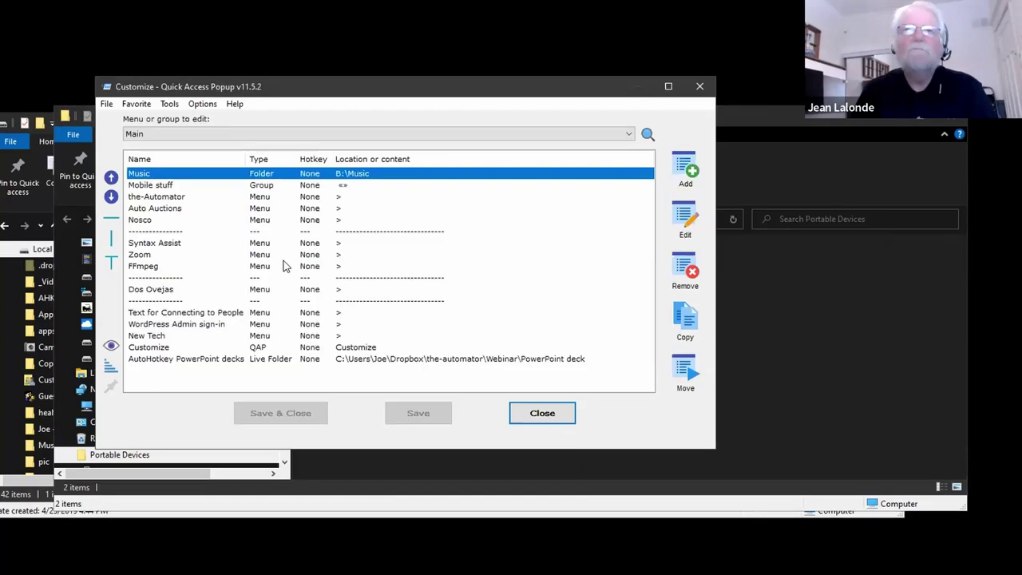
{"action": "left_click", "coordinate": [204, 105]}
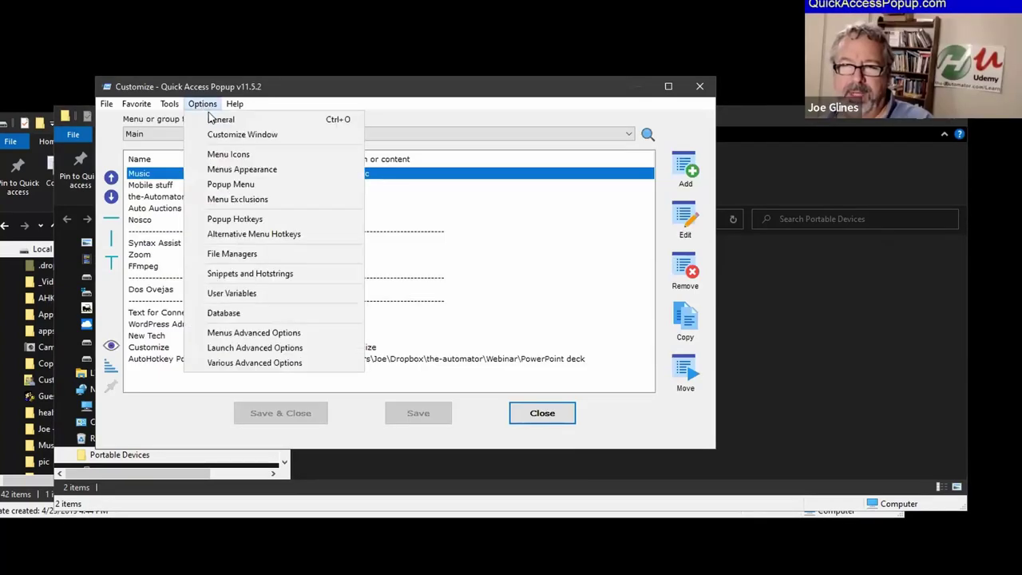
{"action": "left_click", "coordinate": [238, 155]}
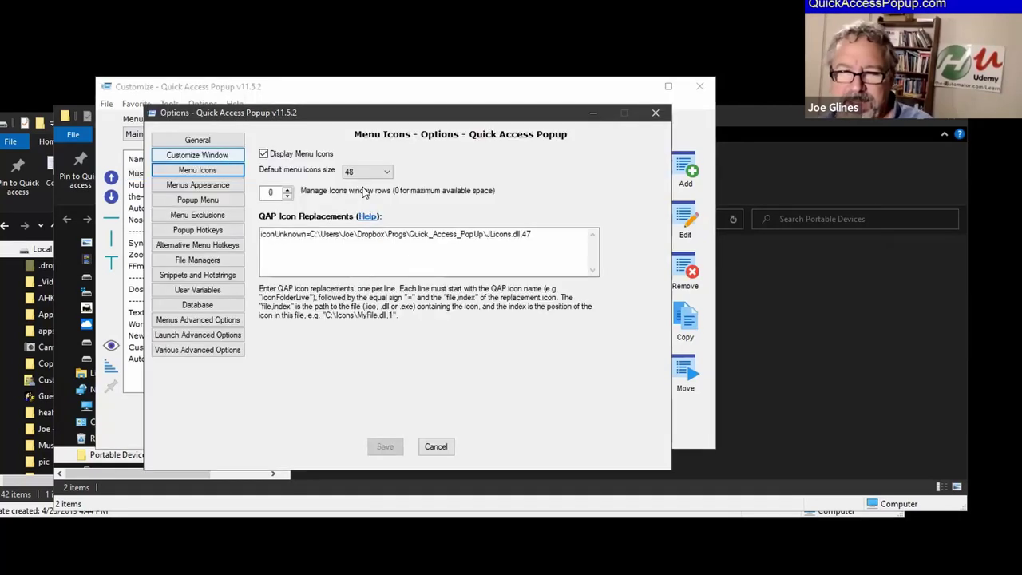
{"action": "left_click", "coordinate": [368, 171]}
{"action": "left_click", "coordinate": [367, 184]}
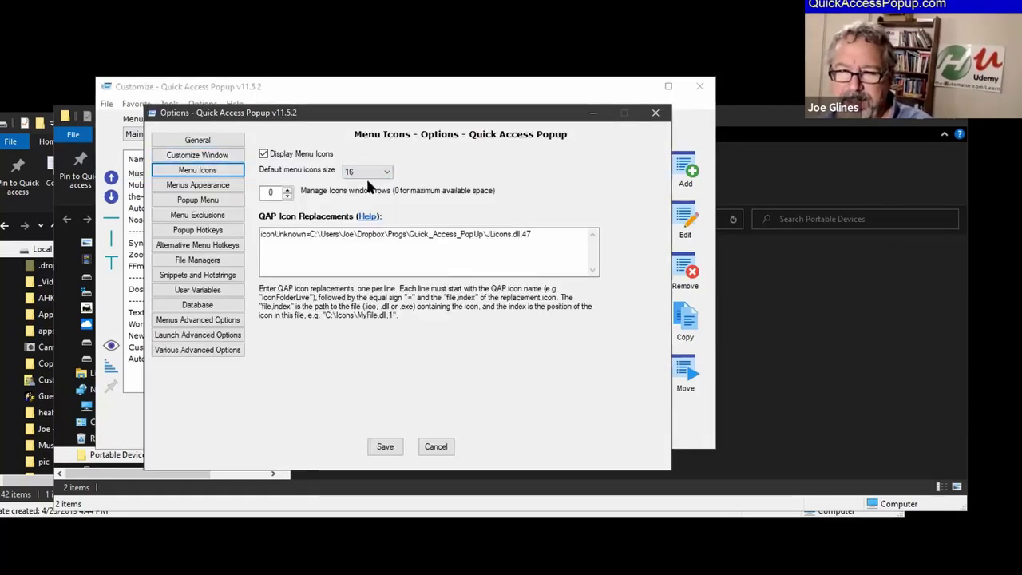
{"action": "left_click", "coordinate": [385, 447]}
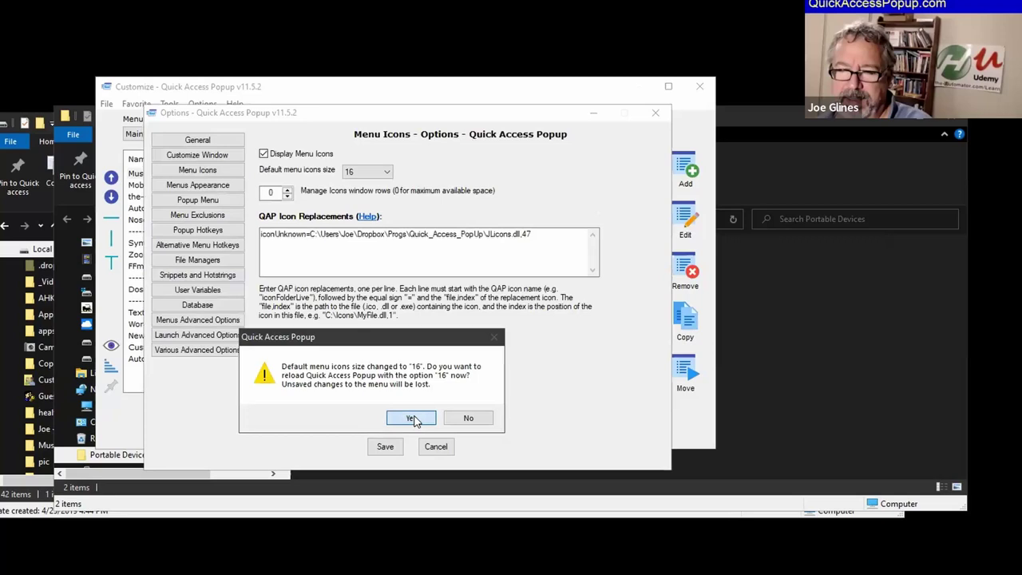
{"action": "left_click", "coordinate": [413, 418]}
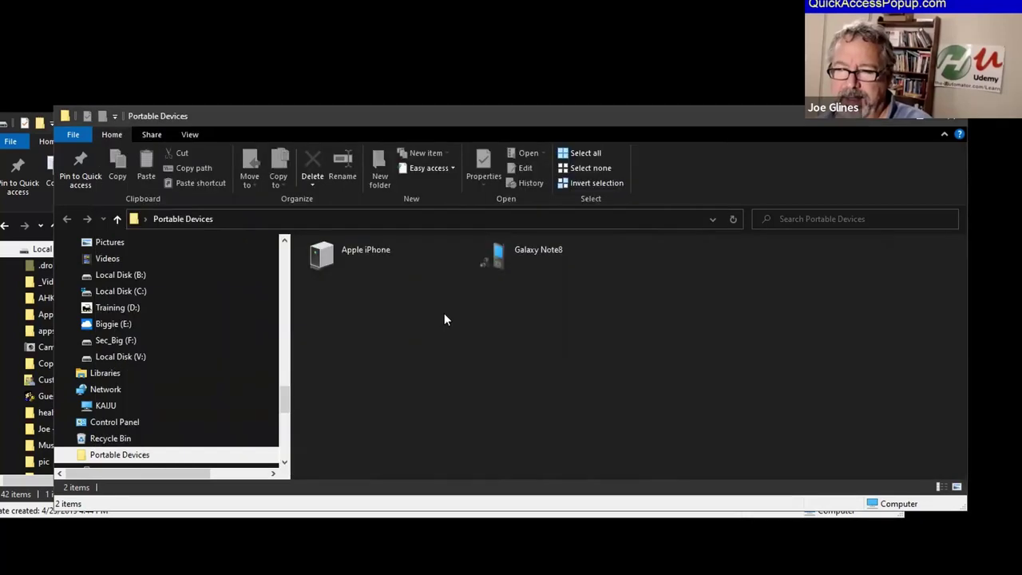
- Examine the icons at size 16 in the popup menu and its the-Automator > Podcast and Courses submenus
{"action": "middle_click", "coordinate": [446, 318]}
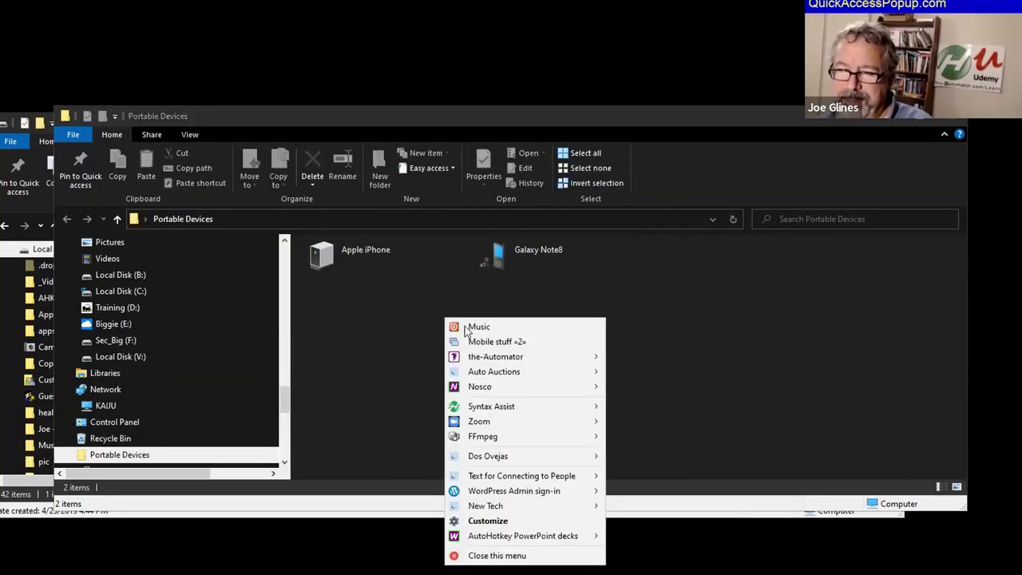
{"action": "mouse_move", "coordinate": [503, 359]}
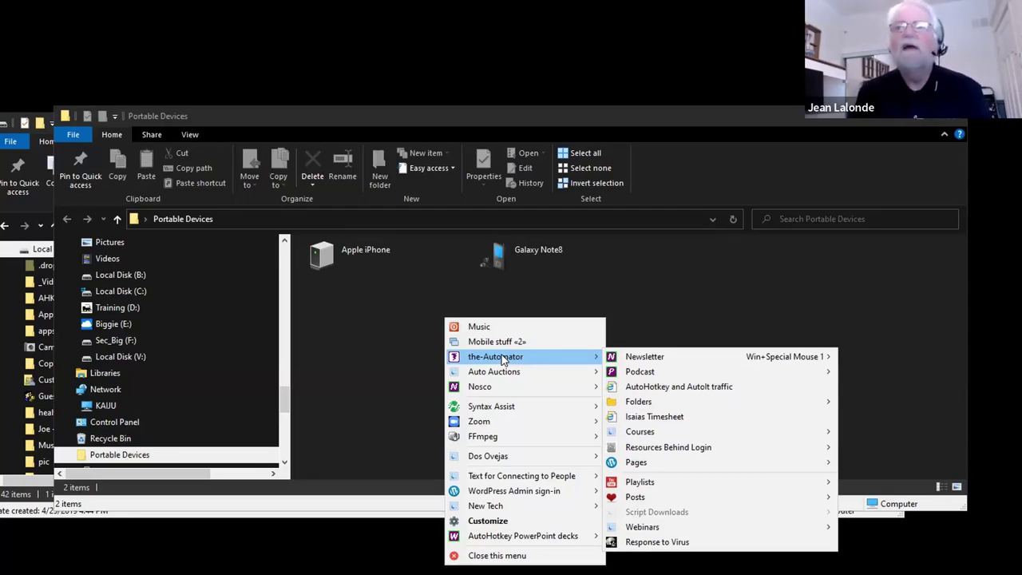
{"action": "mouse_move", "coordinate": [637, 377]}
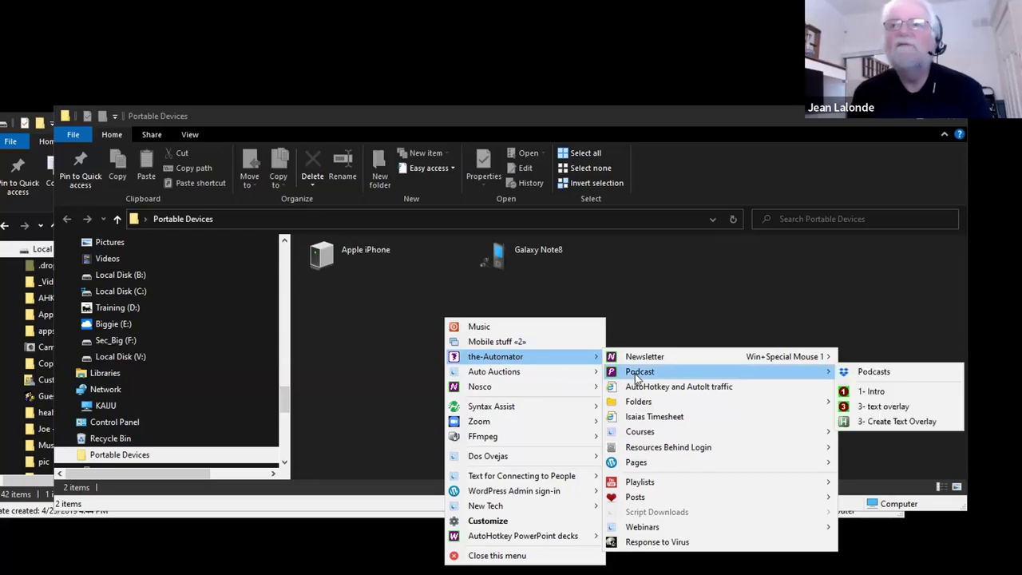
{"action": "mouse_move", "coordinate": [650, 439]}
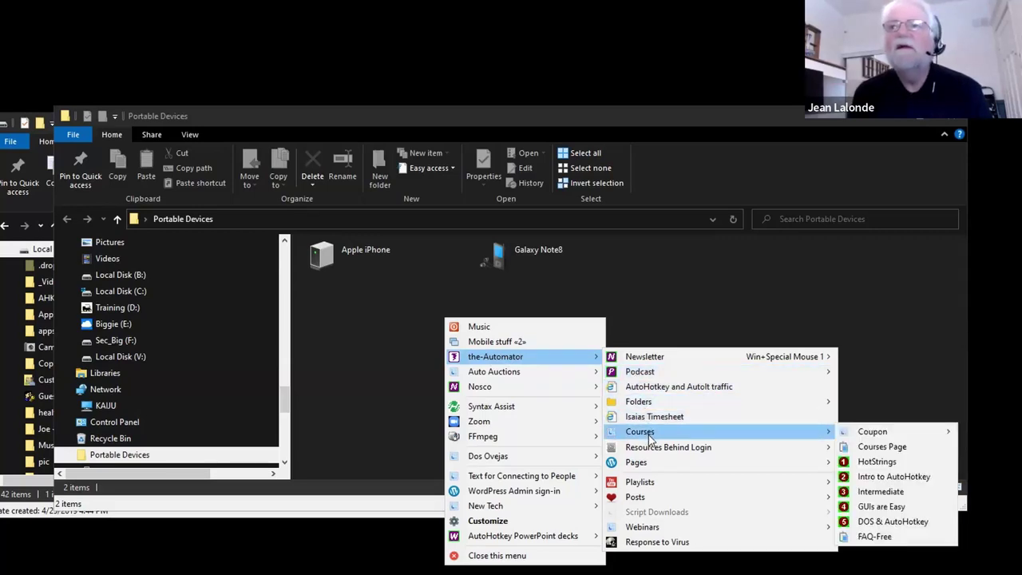